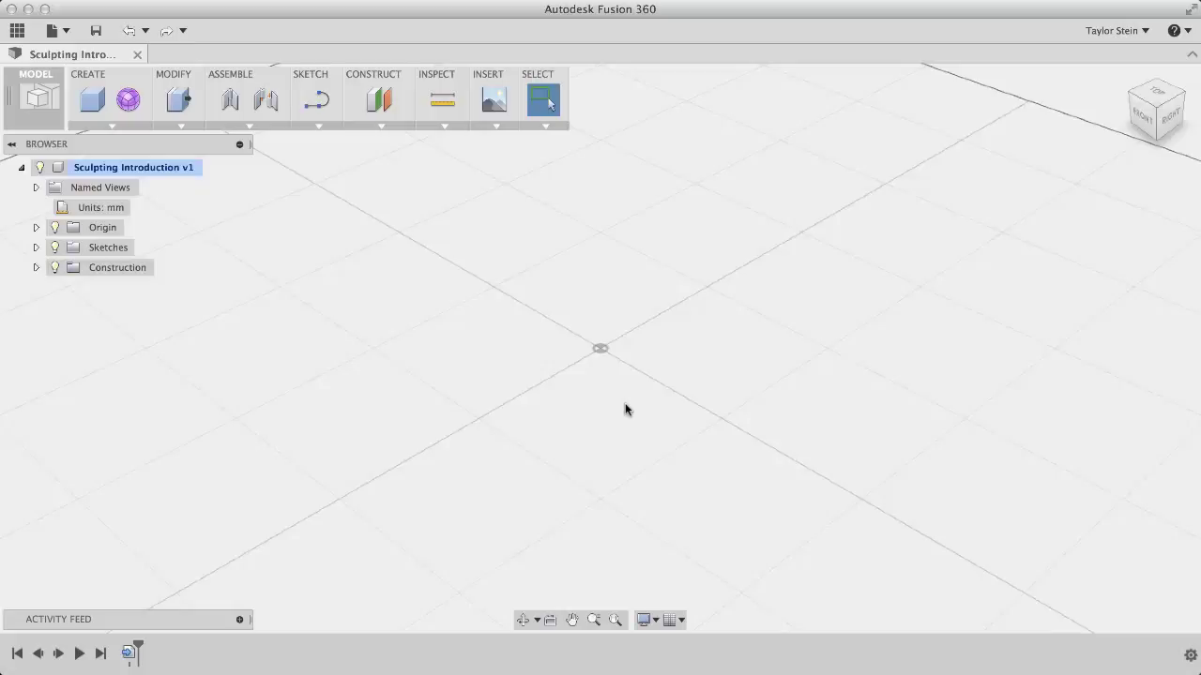
# Start a form and create a centre-rectangle T-spline box on the horizontal origin plane, about 169 by 123 by 61 mm, centred on the origin
pyautogui.click(129, 99)
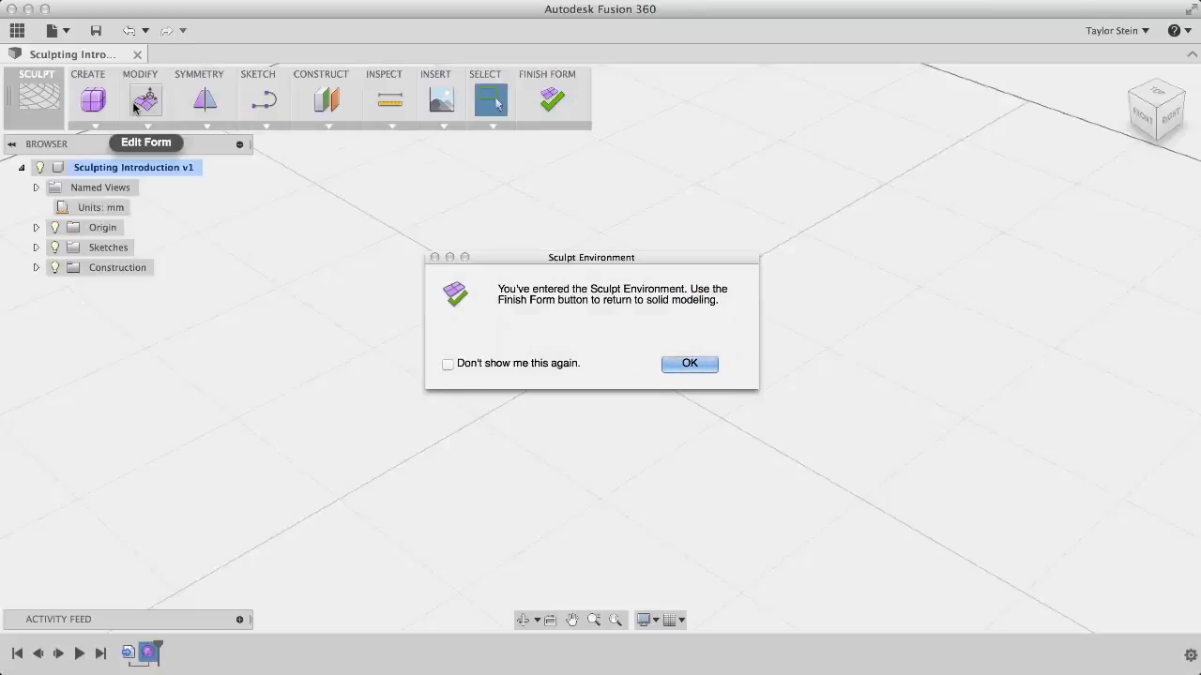
pyautogui.click(705, 367)
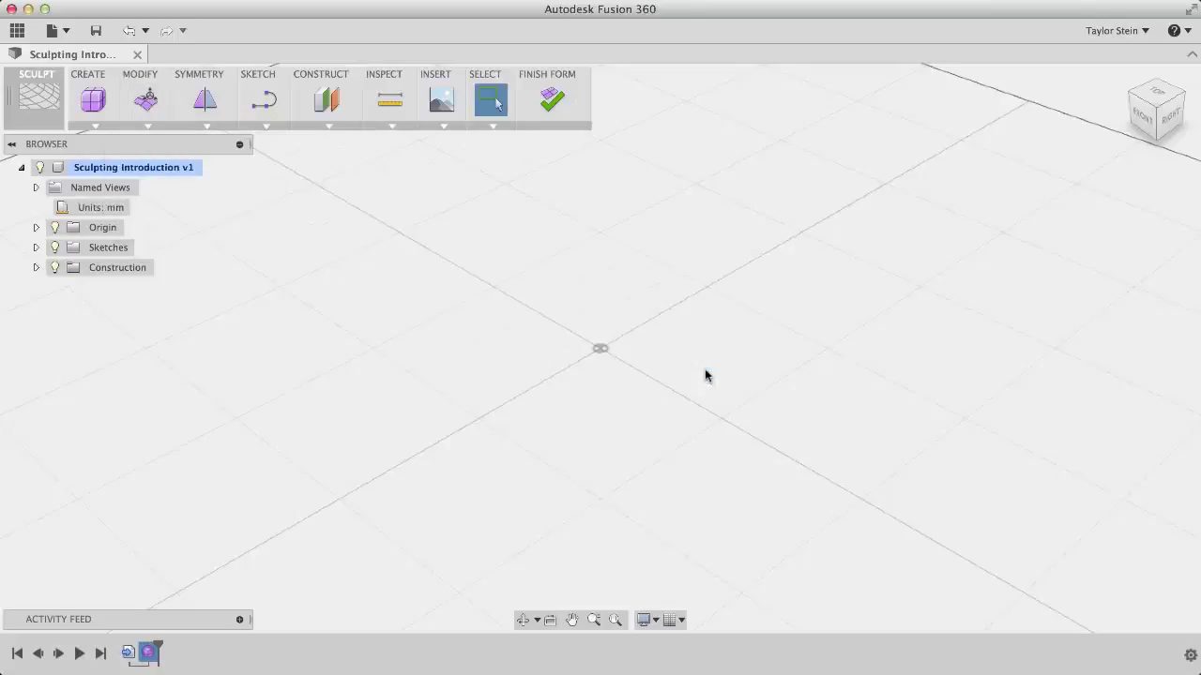
pyautogui.click(96, 125)
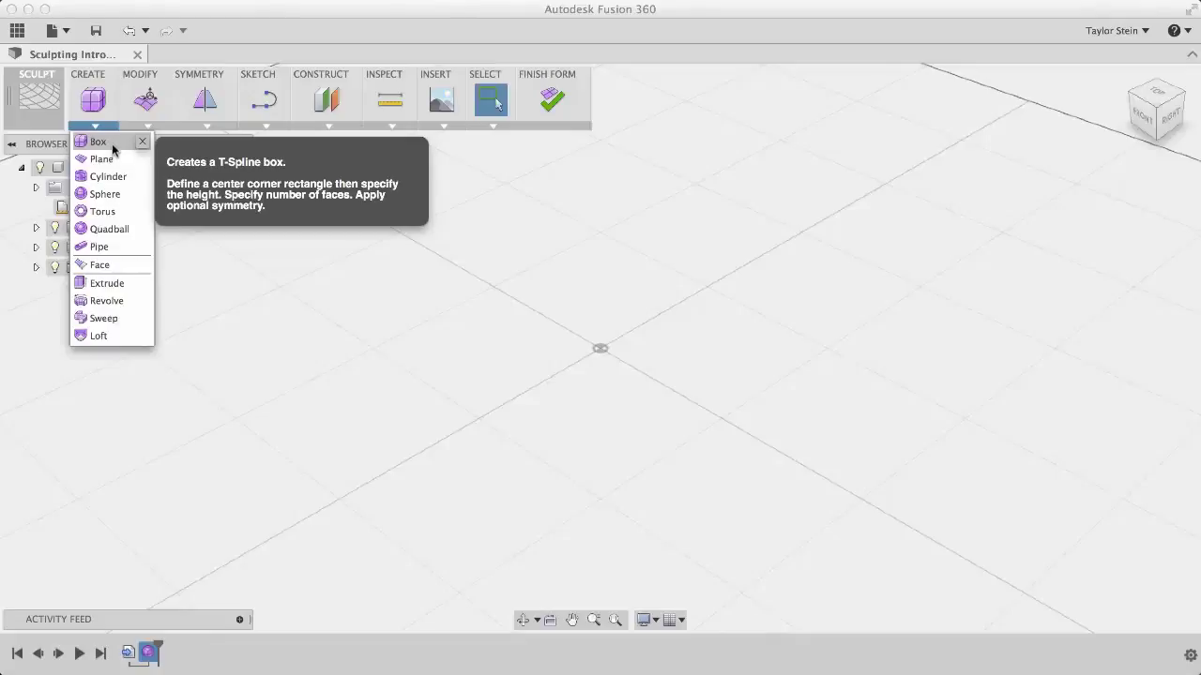
pyautogui.click(114, 143)
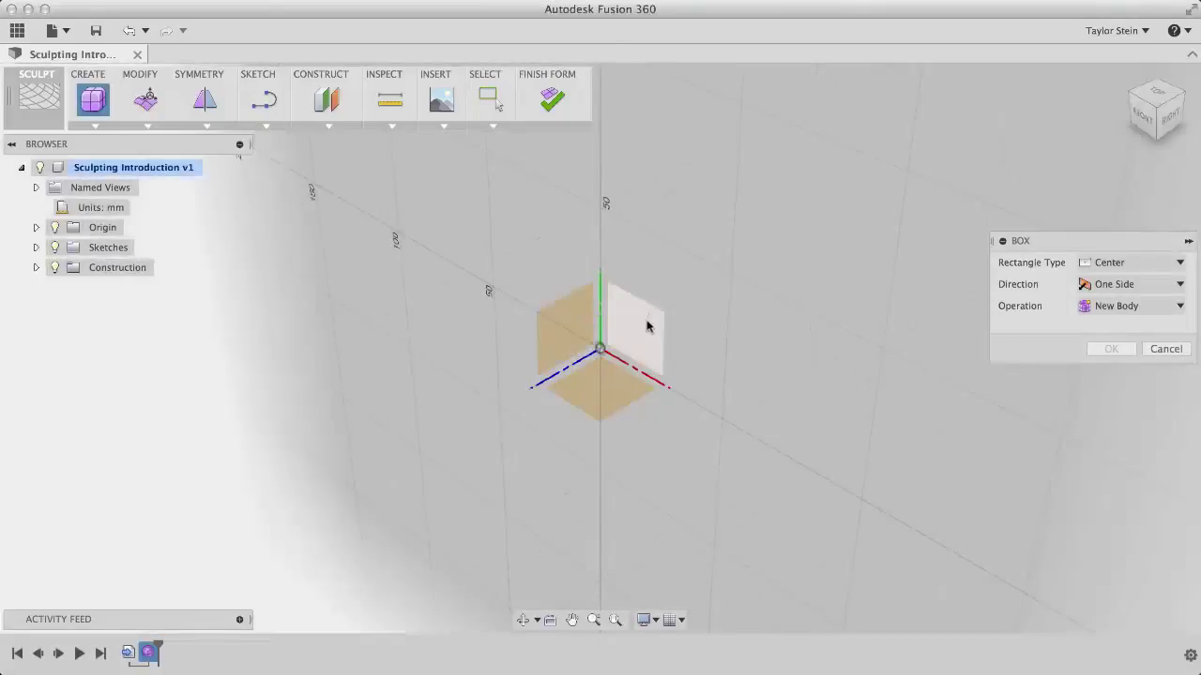
pyautogui.click(607, 385)
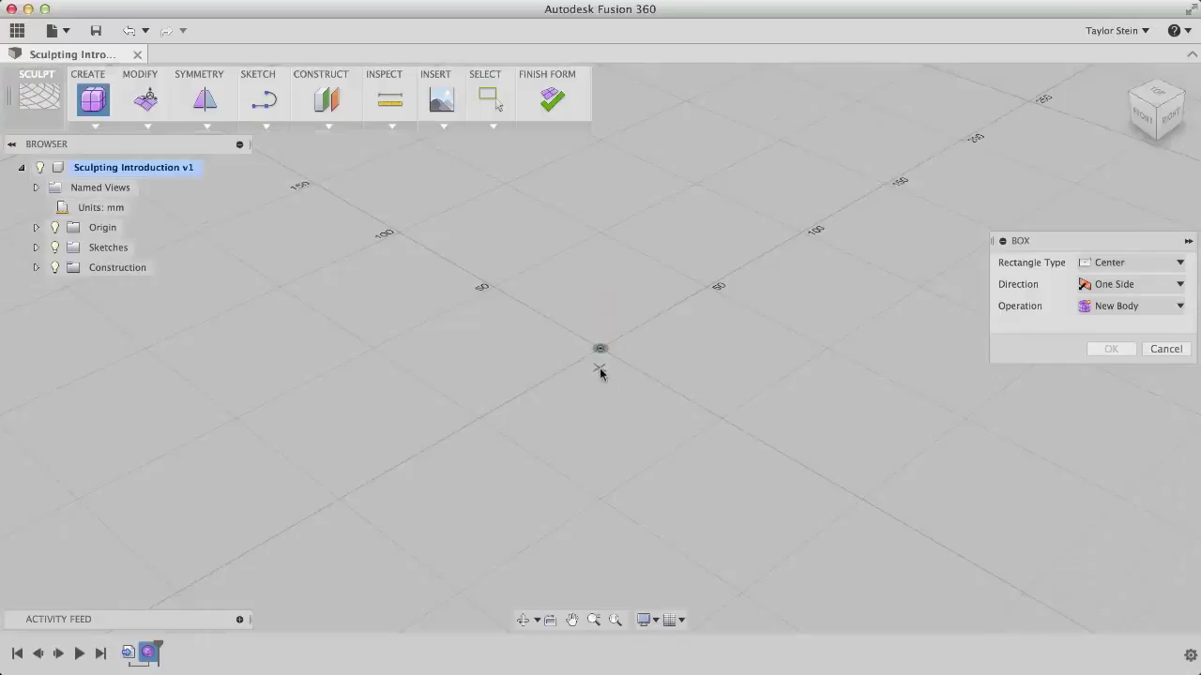
pyautogui.click(600, 350)
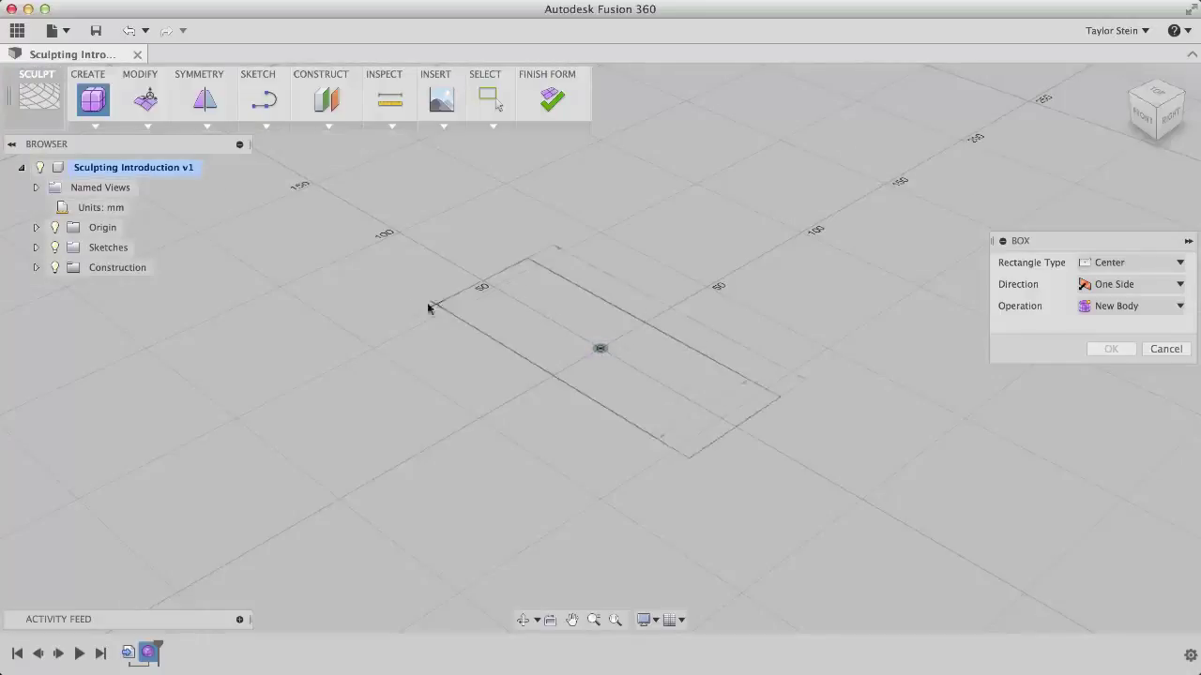
pyautogui.click(278, 322)
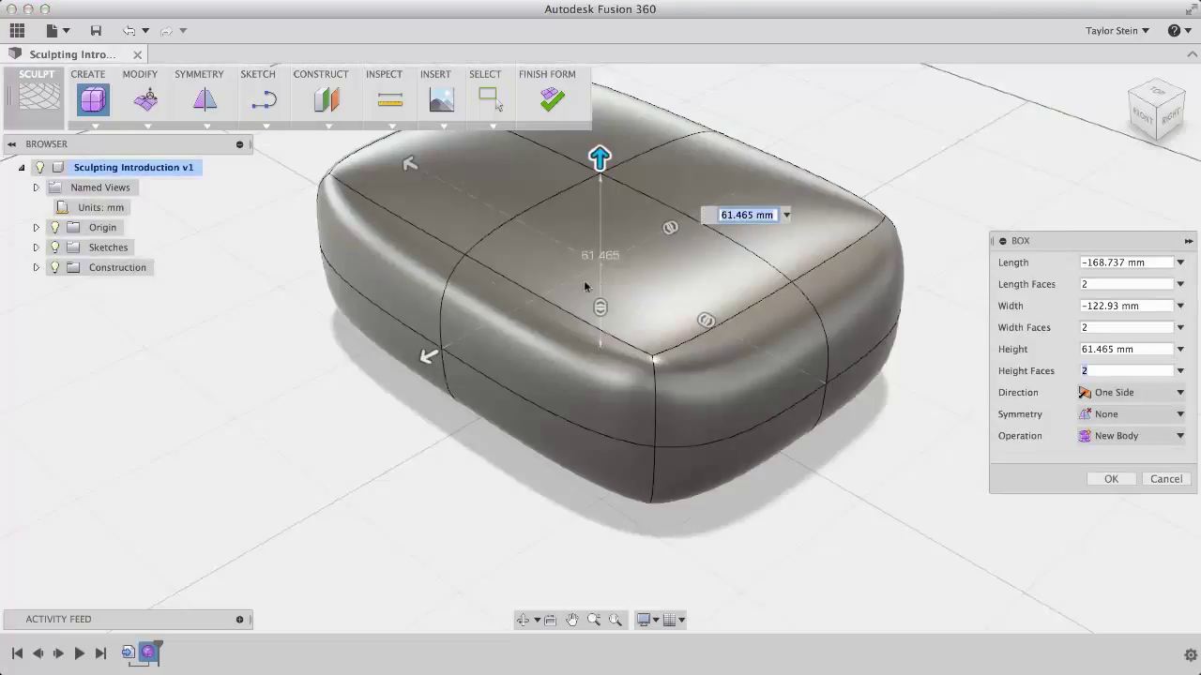
# Set the box's length to 175 mm, width to 150 mm and height to 75 mm
pyautogui.scroll(-4, 600, 286)
pyautogui.moveTo(600, 287); pyautogui.dragTo(603, 357, button='middle')
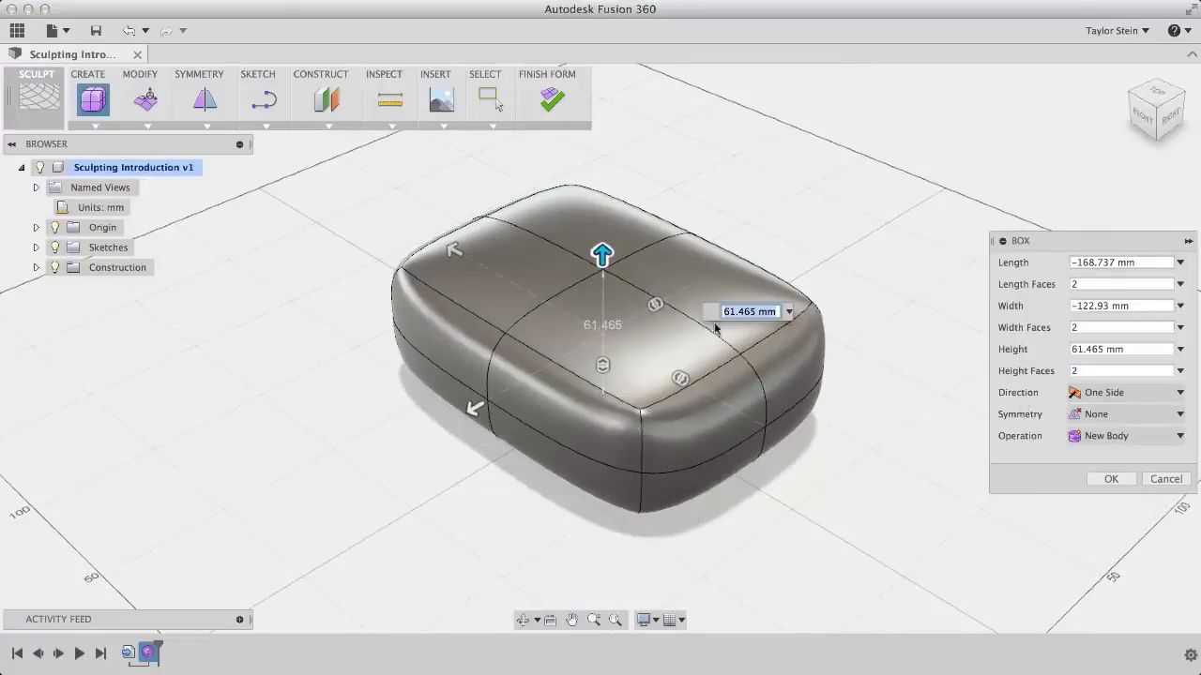
pyautogui.click(1131, 262)
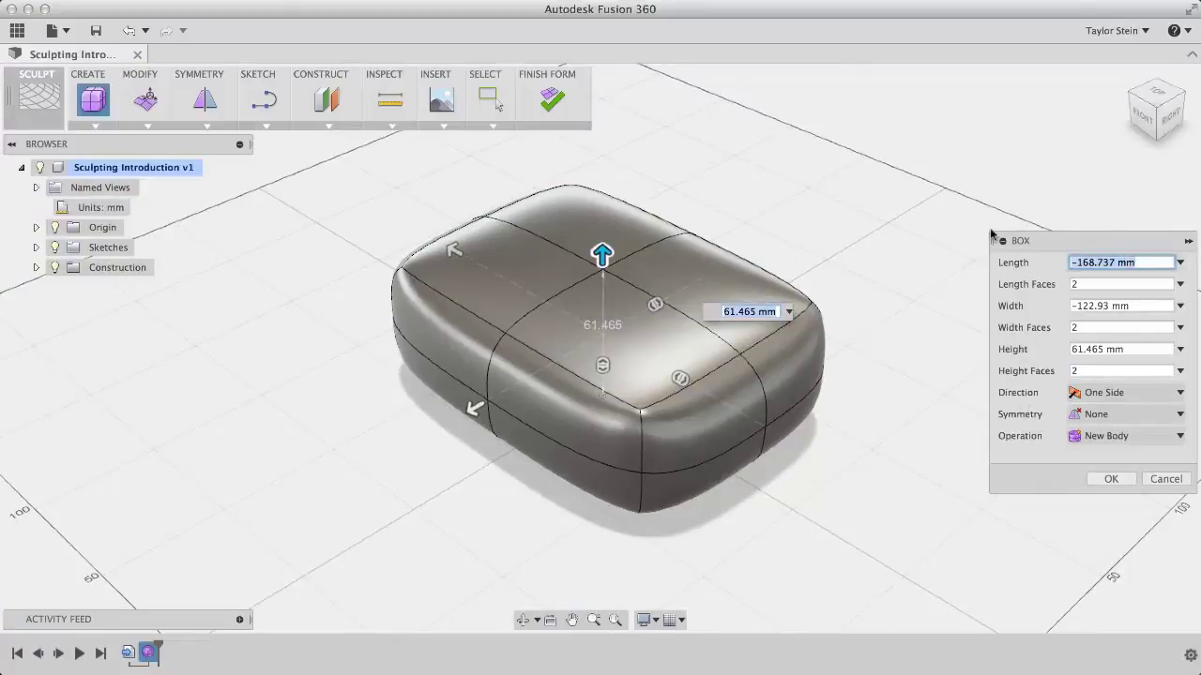
pyautogui.write('175')
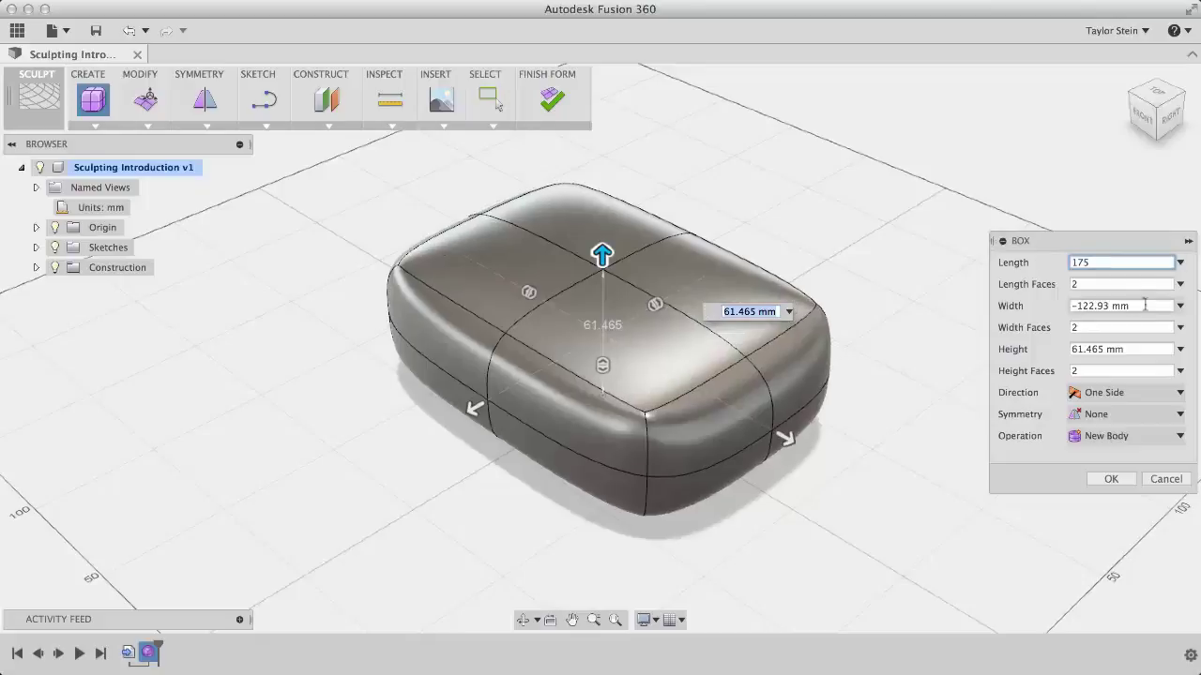
pyautogui.click(1146, 305)
pyautogui.write('150')
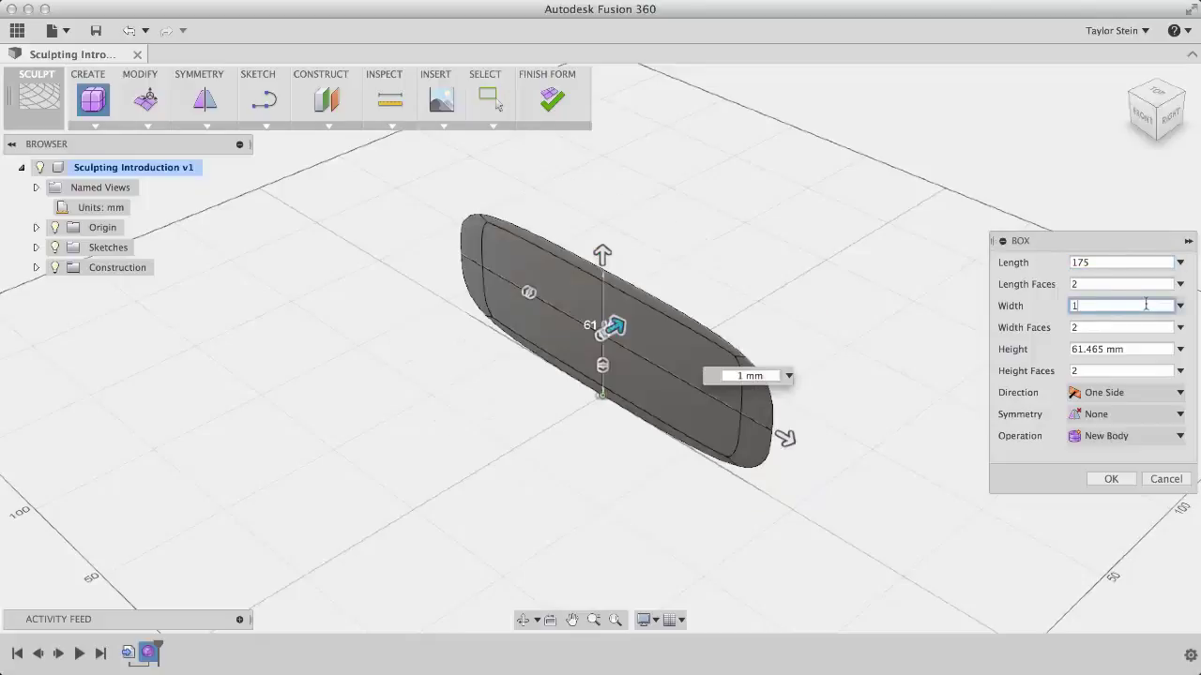
pyautogui.click(1137, 349)
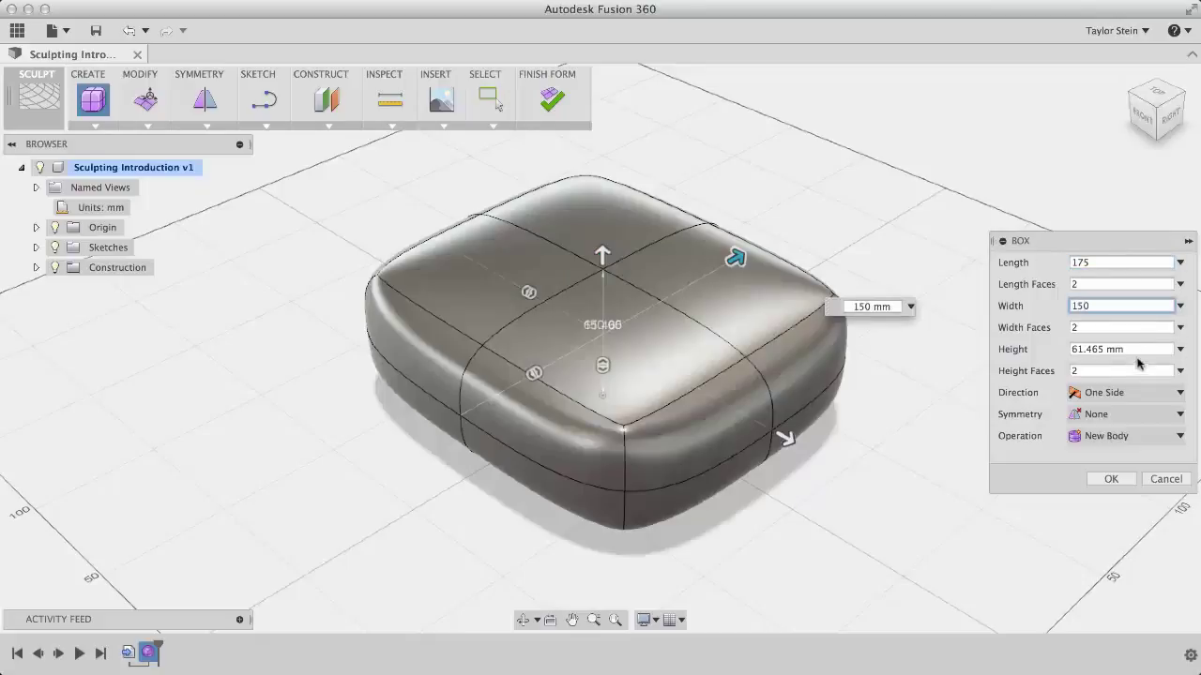
pyautogui.doubleClick(1140, 352)
pyautogui.write('75')
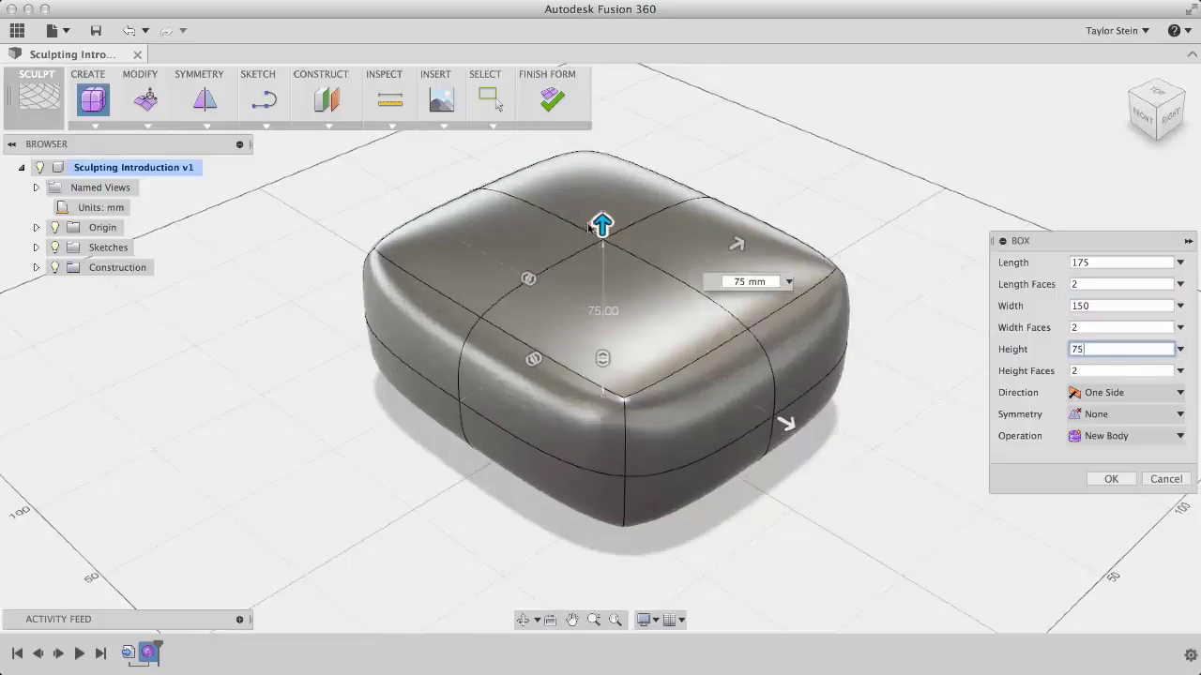
# Try raising the box's height to 80 mm with the manipulator and bring it back to 75 mm
pyautogui.moveTo(603, 225)
pyautogui.mouseDown()
pyautogui.moveTo(600, 239)
pyautogui.moveTo(602, 214)
pyautogui.mouseUp()
pyautogui.scroll(5, 602, 214)
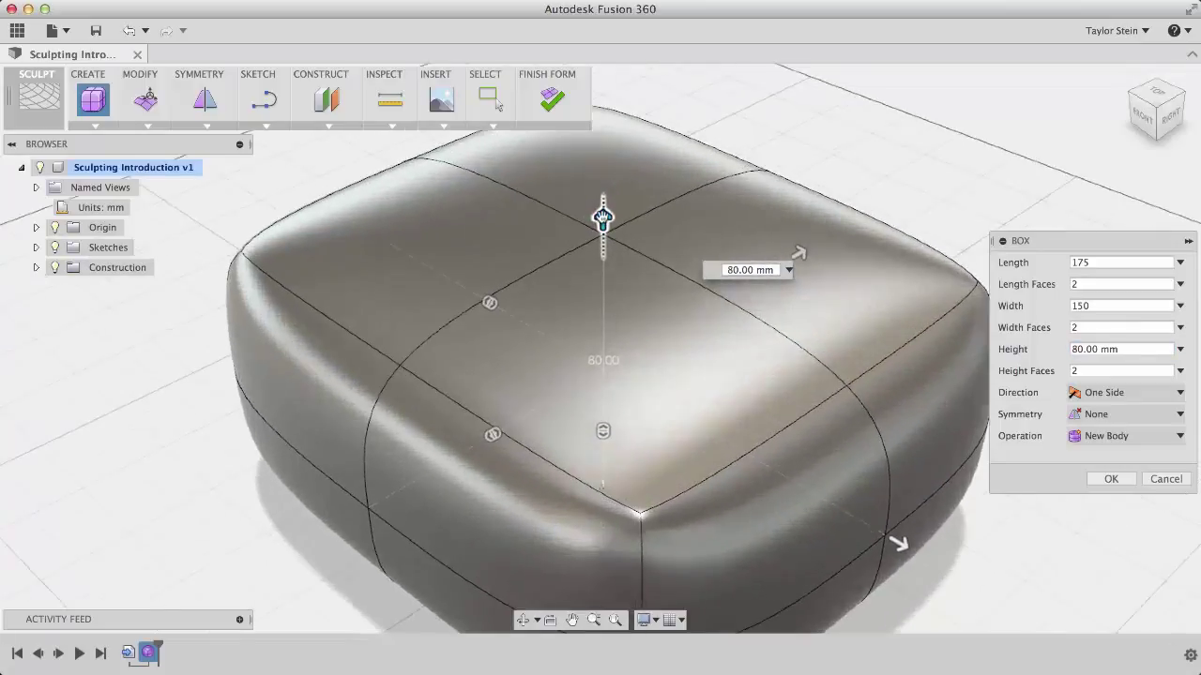
pyautogui.moveTo(602, 225); pyautogui.dragTo(604, 246)
pyautogui.scroll(-3, 604, 246)
pyautogui.scroll(-5, 604, 247)
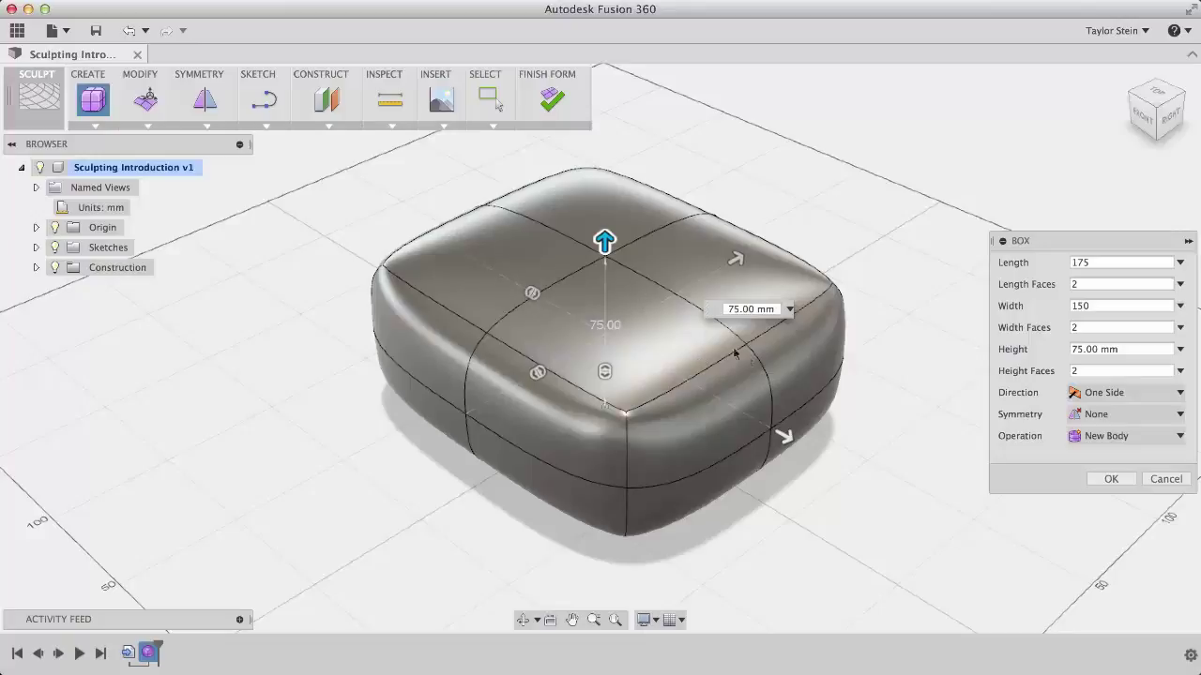
# Divide the box into 3 length faces and 3 width faces and complete it
pyautogui.click(531, 293)
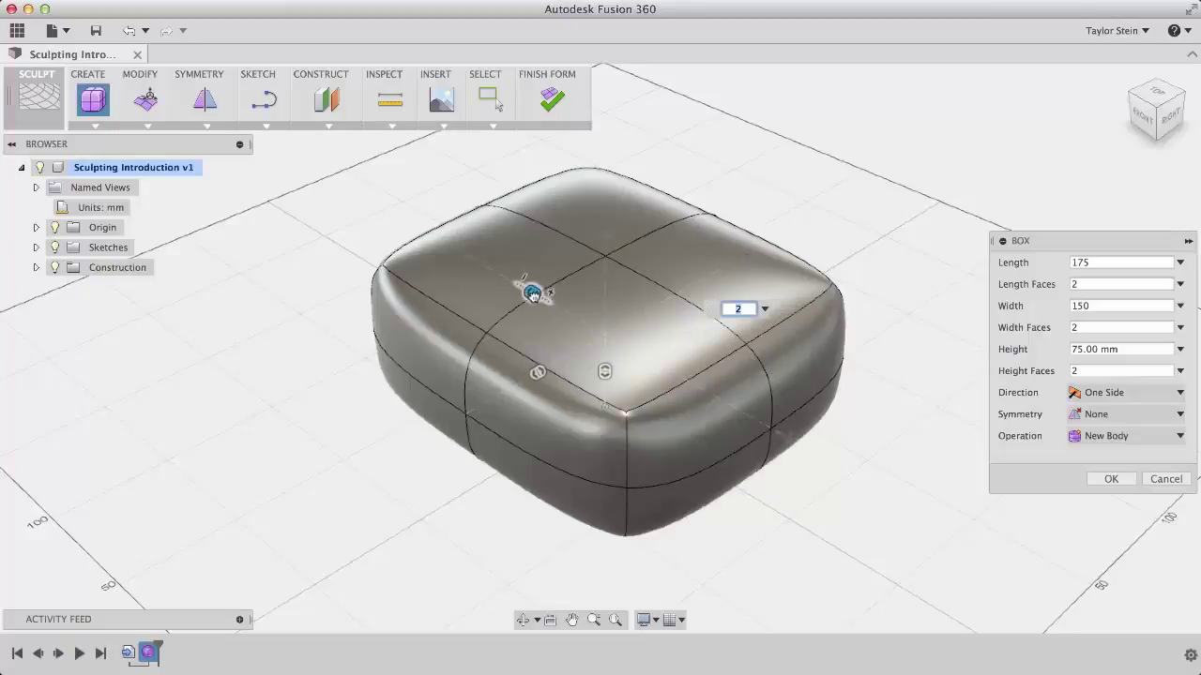
pyautogui.moveTo(532, 293); pyautogui.dragTo(547, 301)
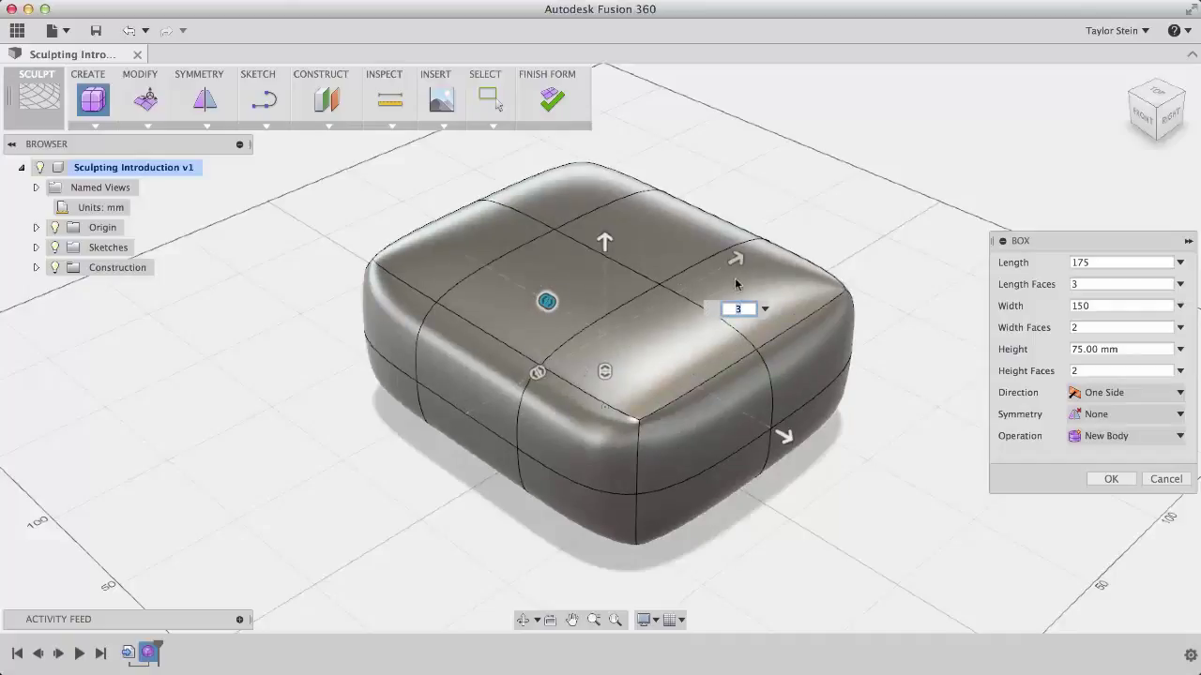
pyautogui.click(1133, 328)
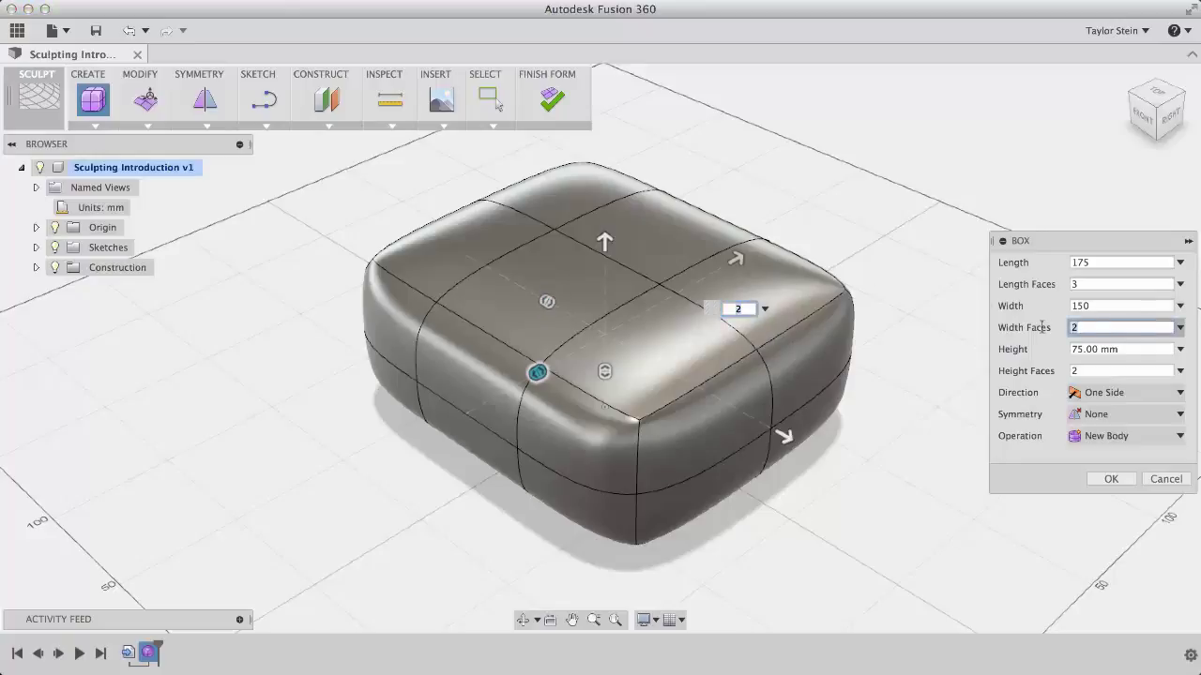
pyautogui.write('3')
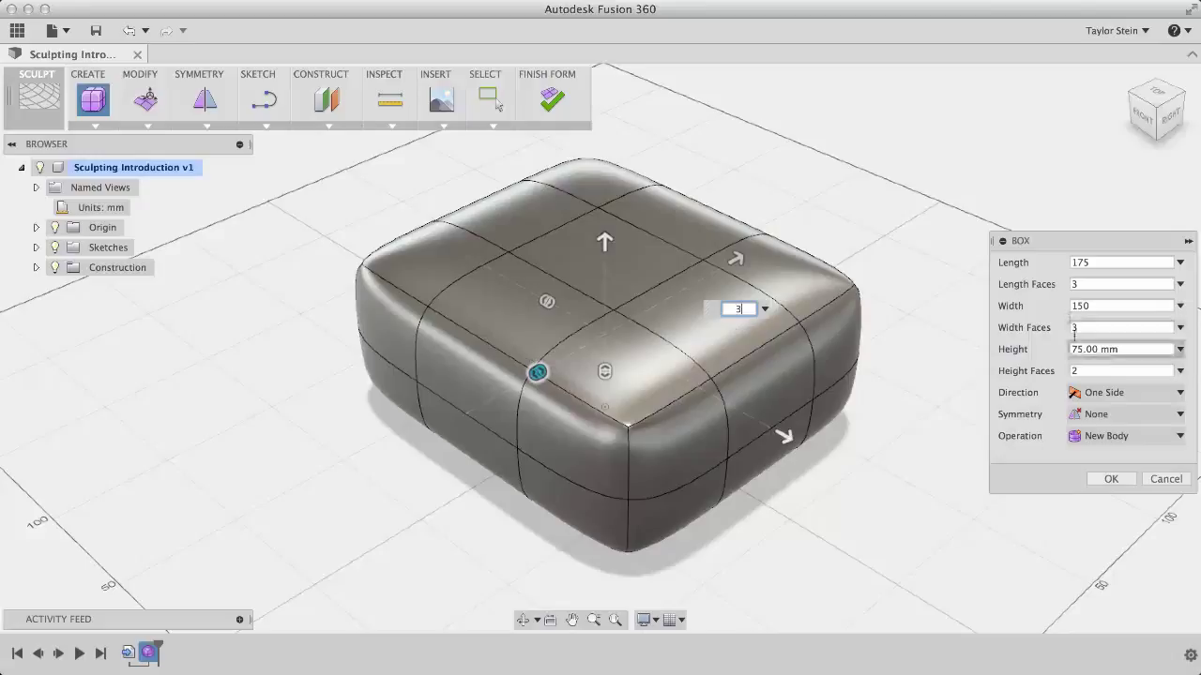
pyautogui.click(1112, 479)
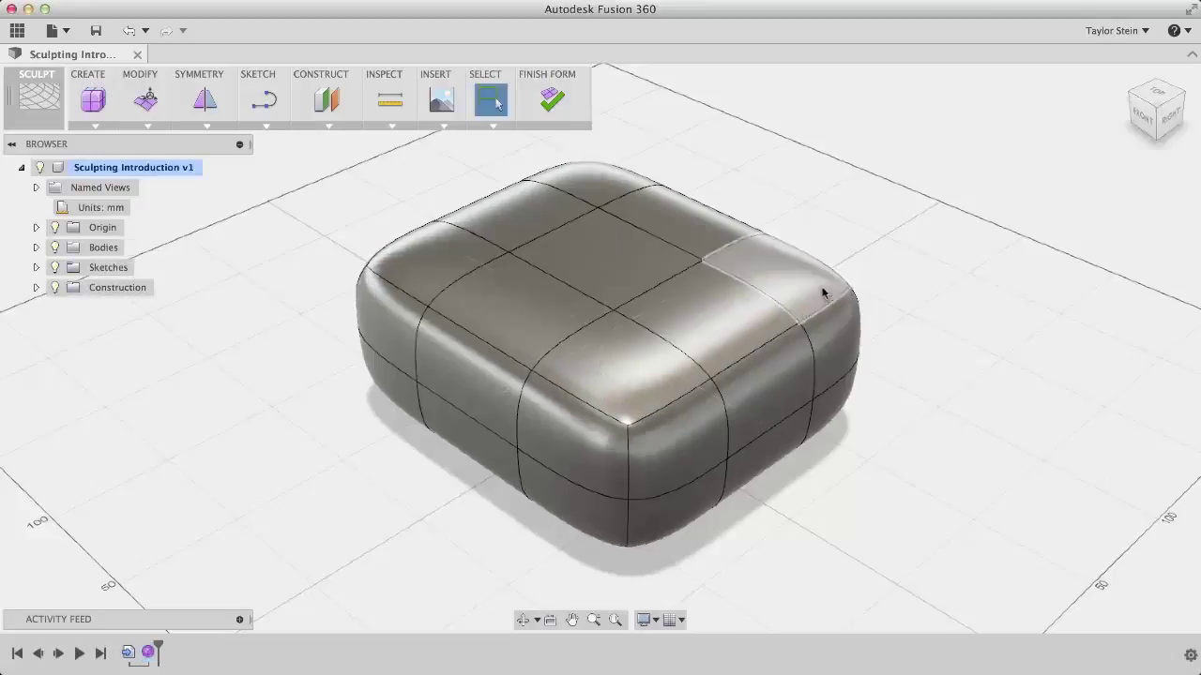
# Finish the form to return to solid modelling and hide the box body
pyautogui.click(552, 96)
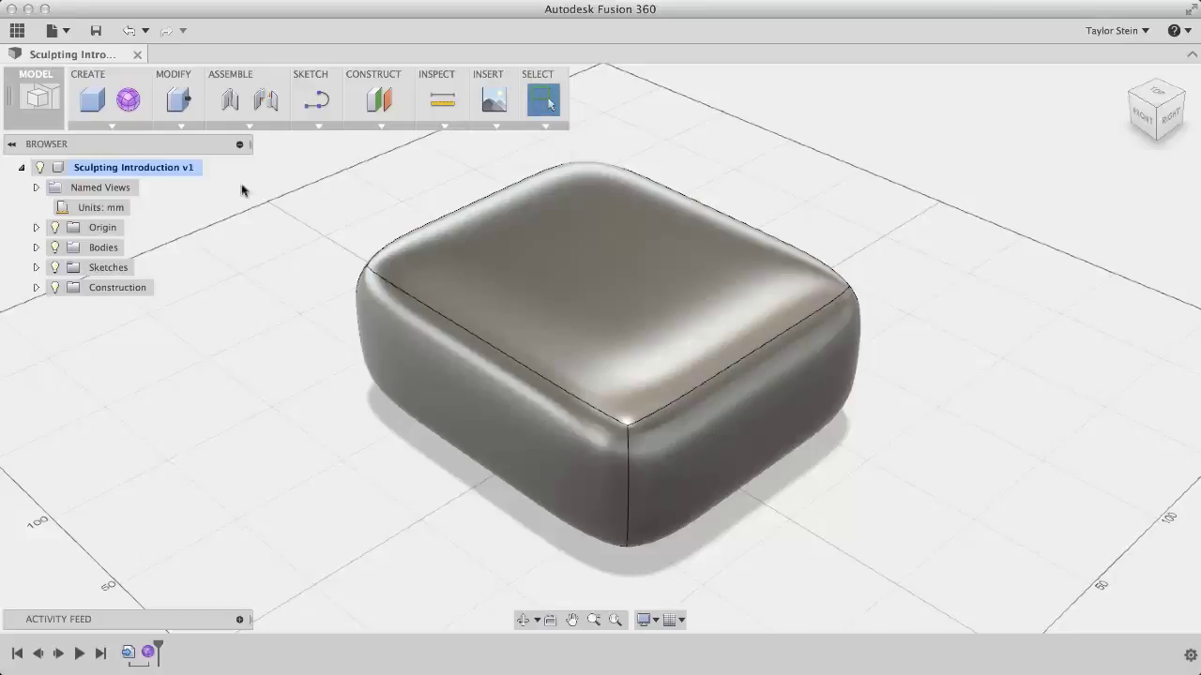
pyautogui.click(36, 248)
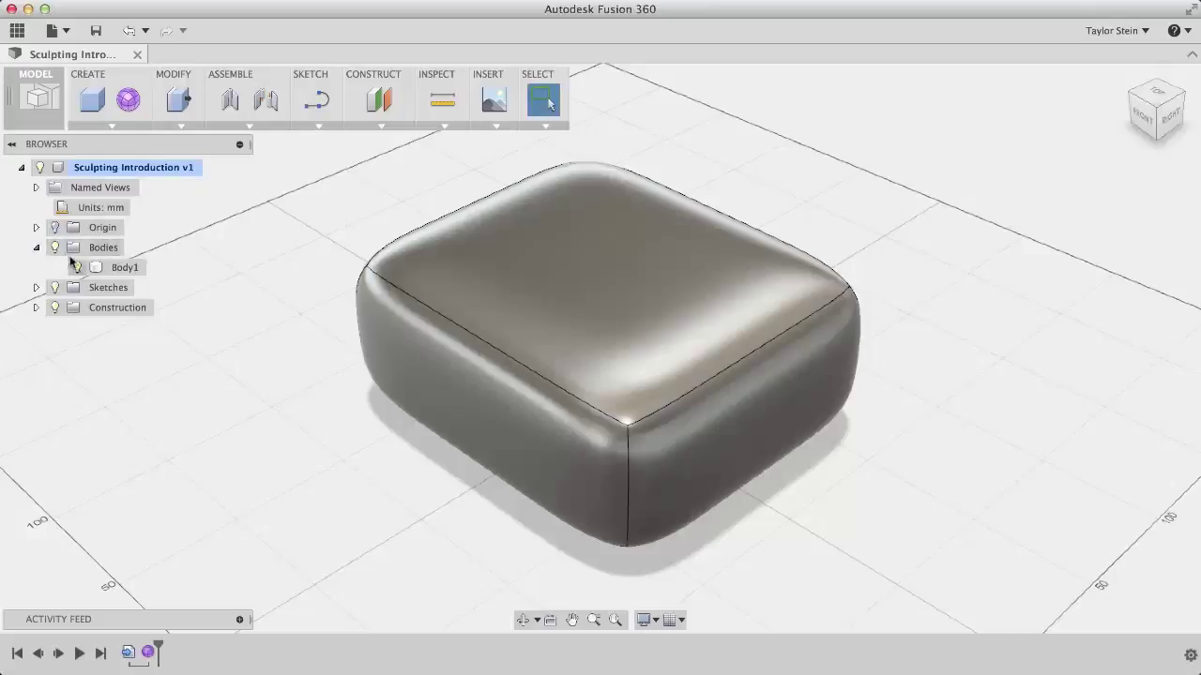
pyautogui.click(80, 268)
pyautogui.click(79, 267)
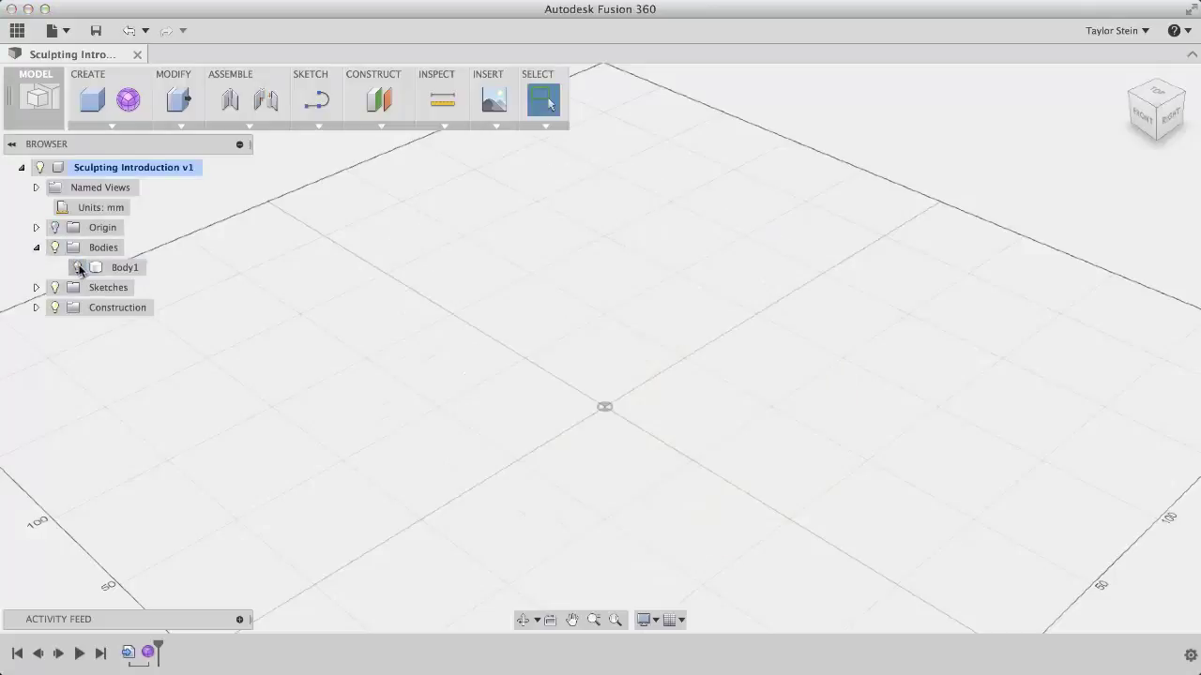
# Start another form and show the sketch named Revolve
pyautogui.click(128, 101)
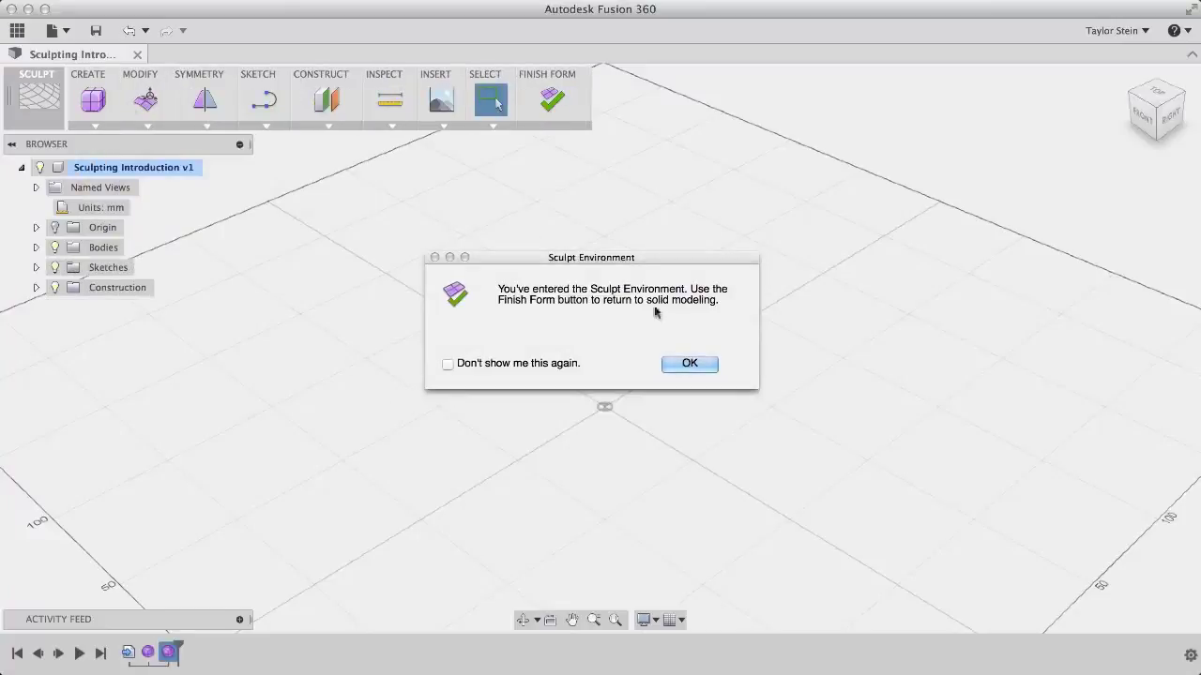
pyautogui.click(691, 363)
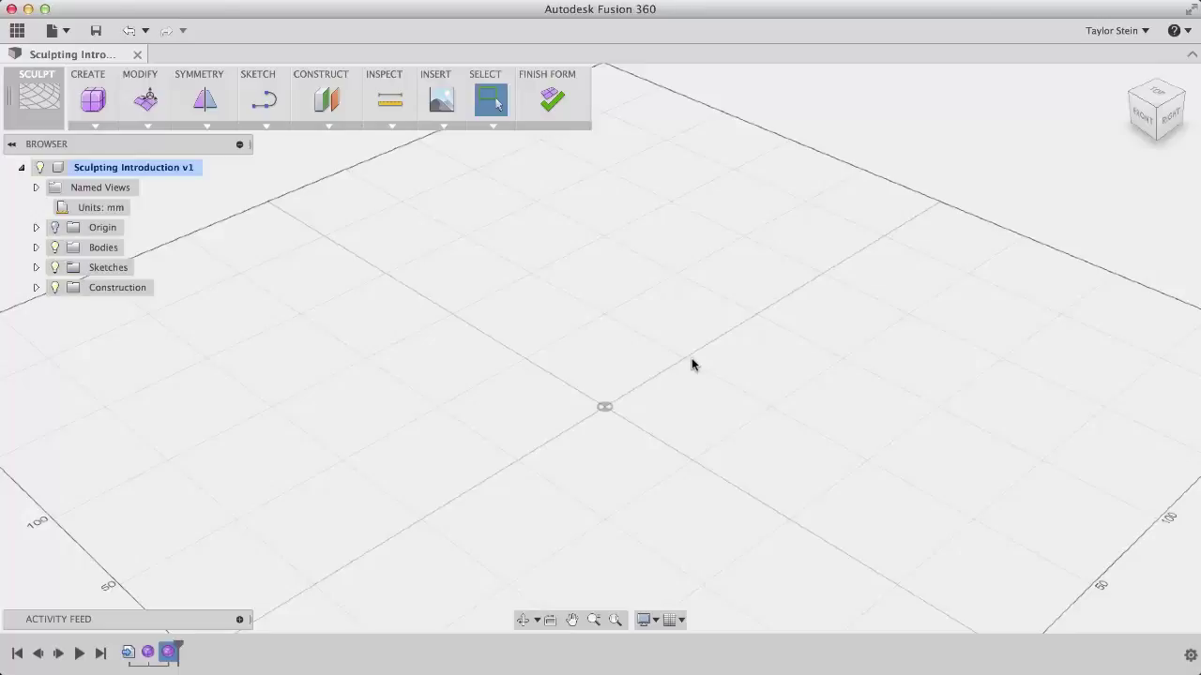
pyautogui.click(36, 267)
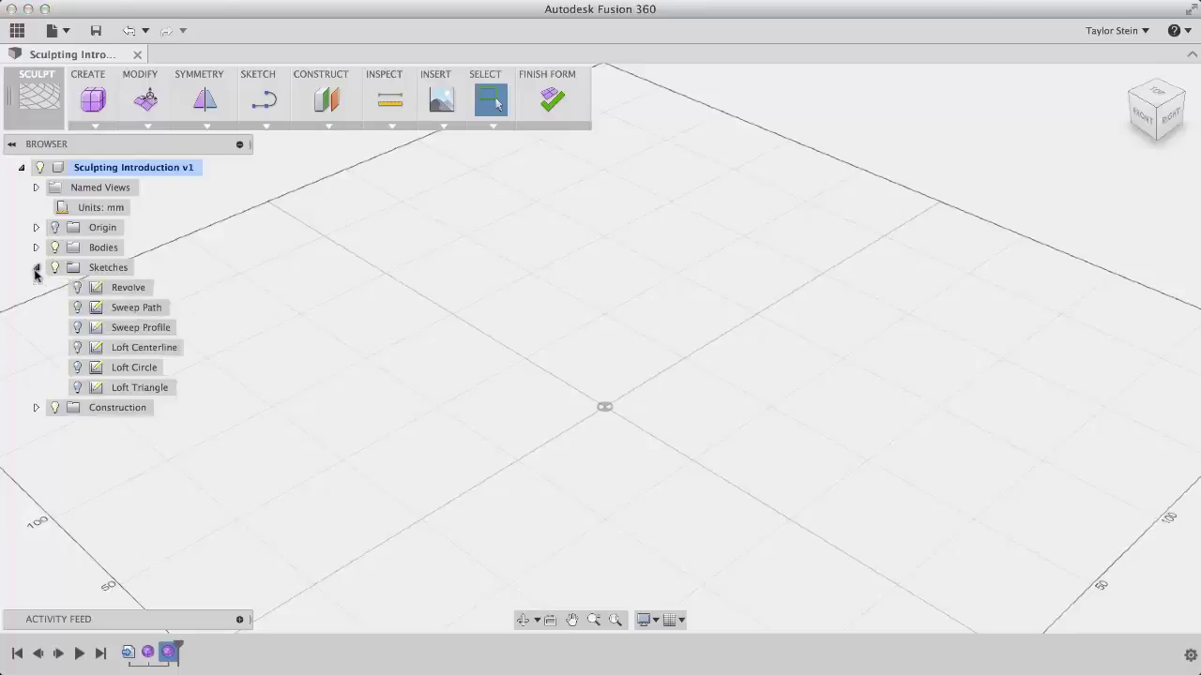
pyautogui.click(90, 289)
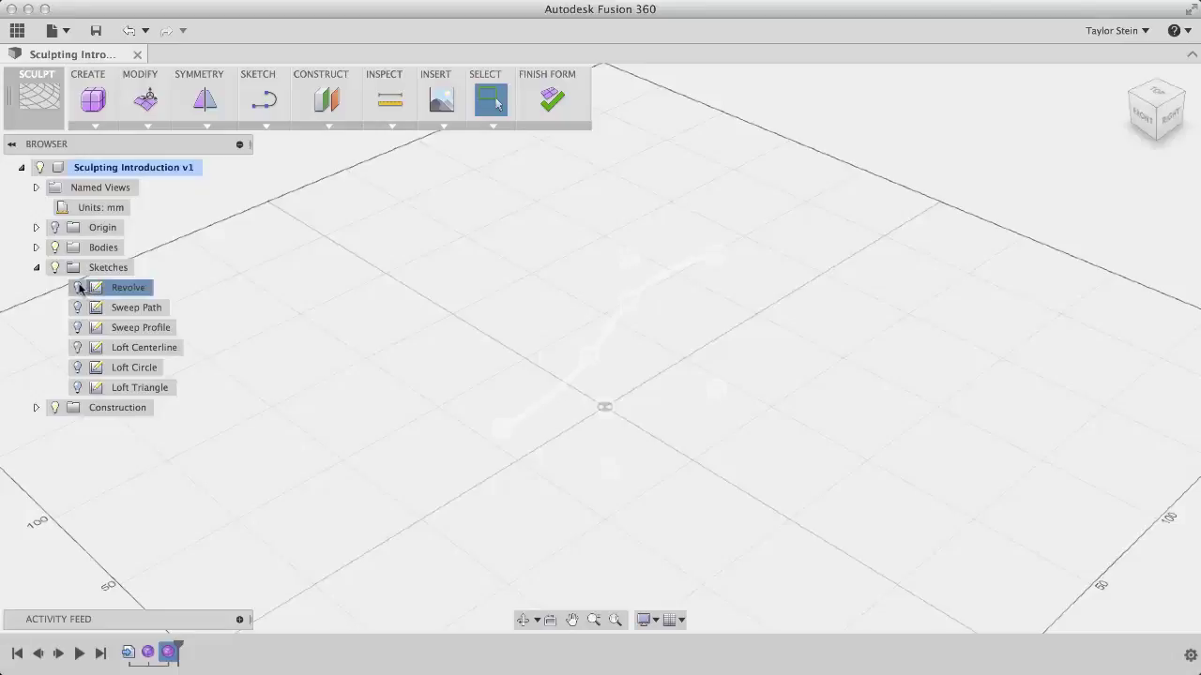
pyautogui.click(78, 287)
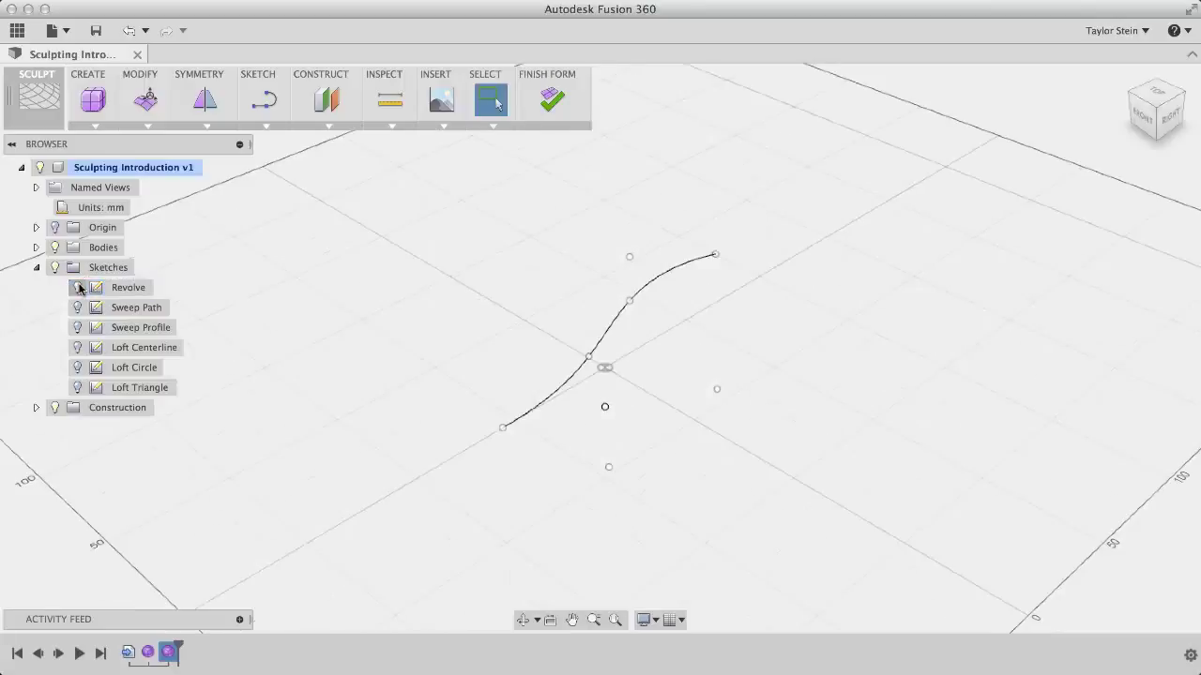
# Revolve the S-shaped sketch curve as a T-spline surface about the blue origin axis
pyautogui.click(95, 125)
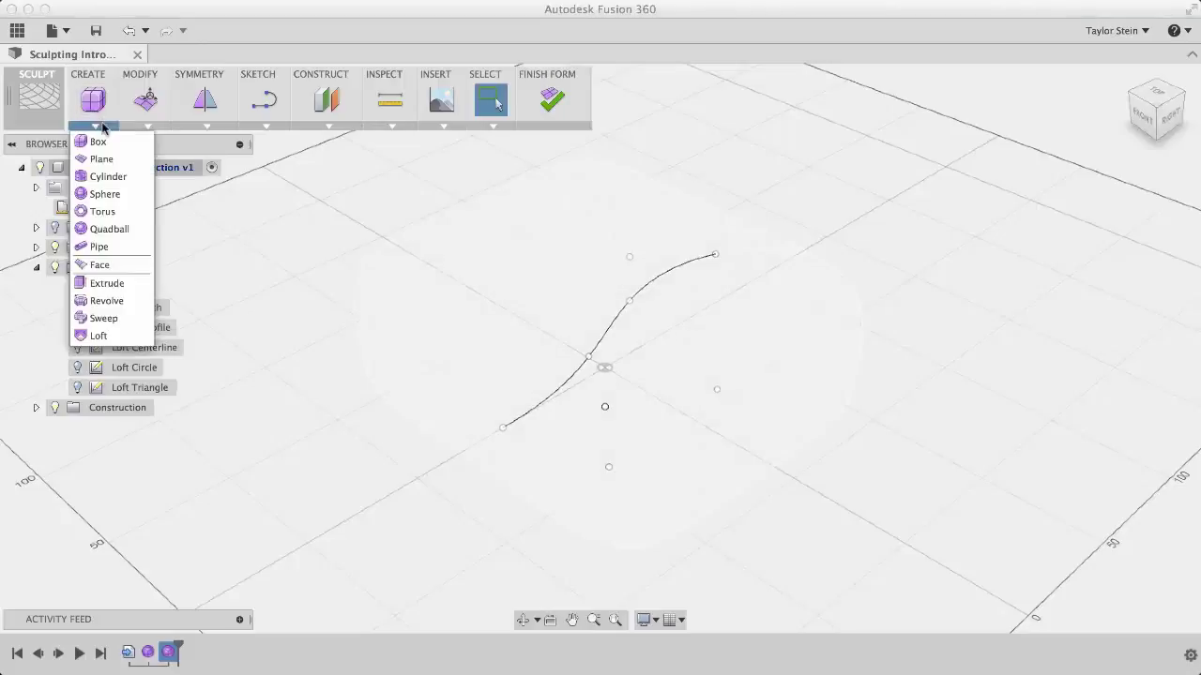
pyautogui.click(121, 301)
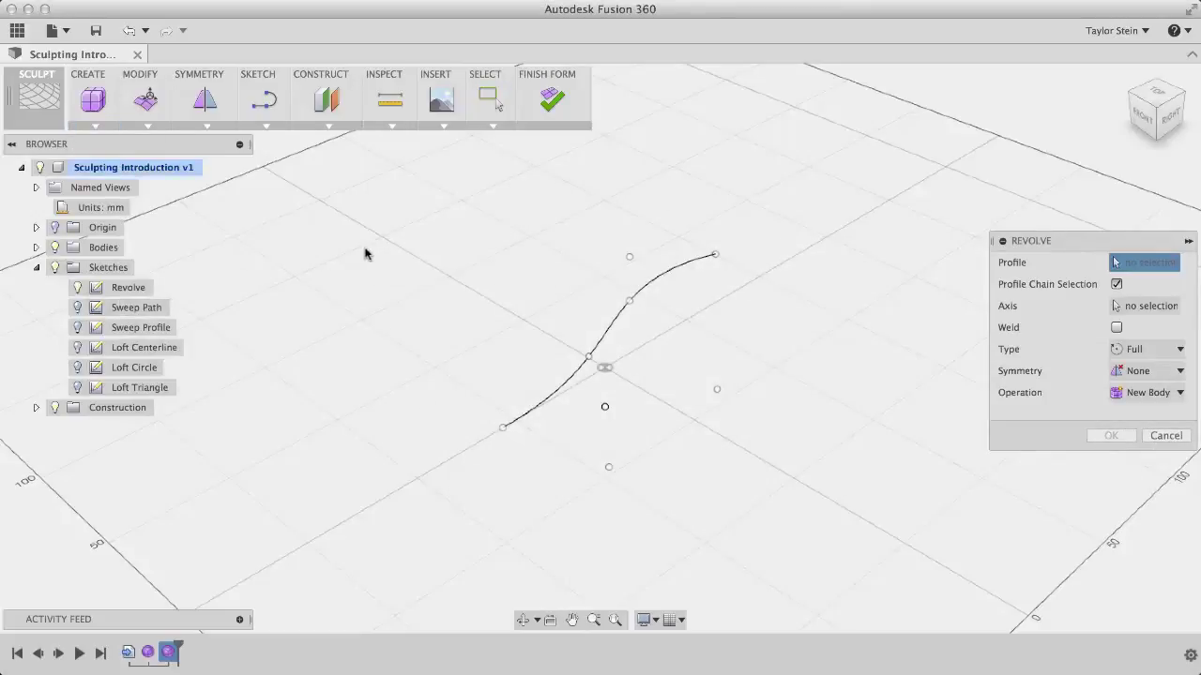
pyautogui.click(617, 316)
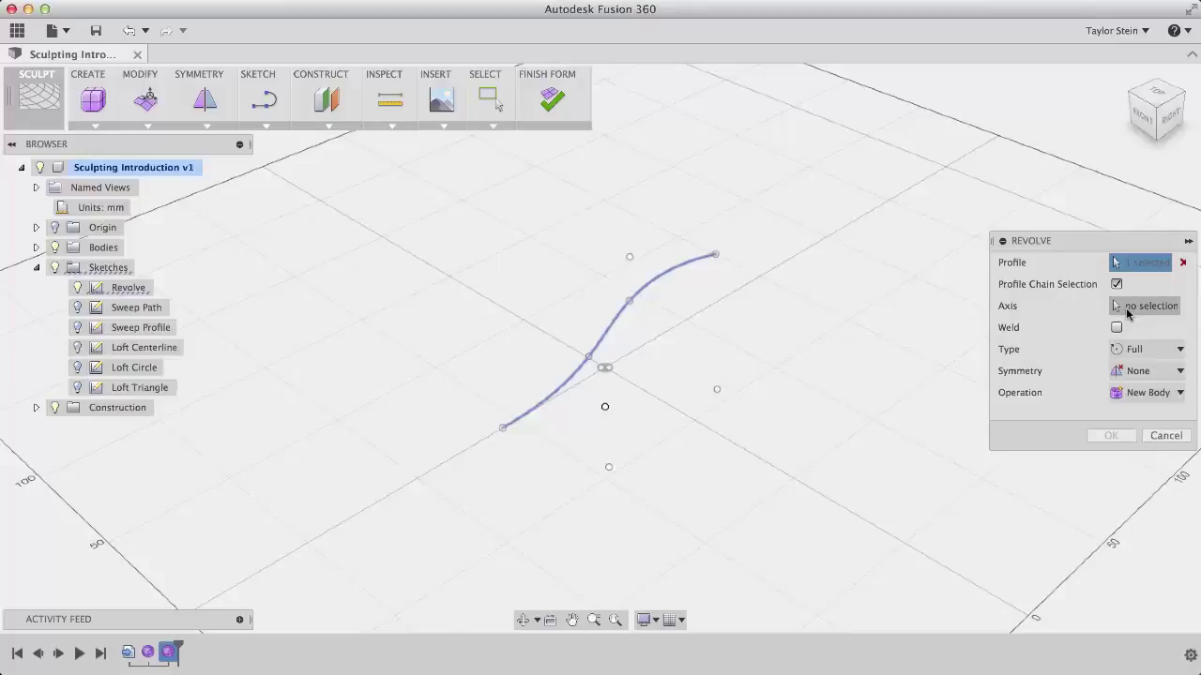
pyautogui.click(1127, 310)
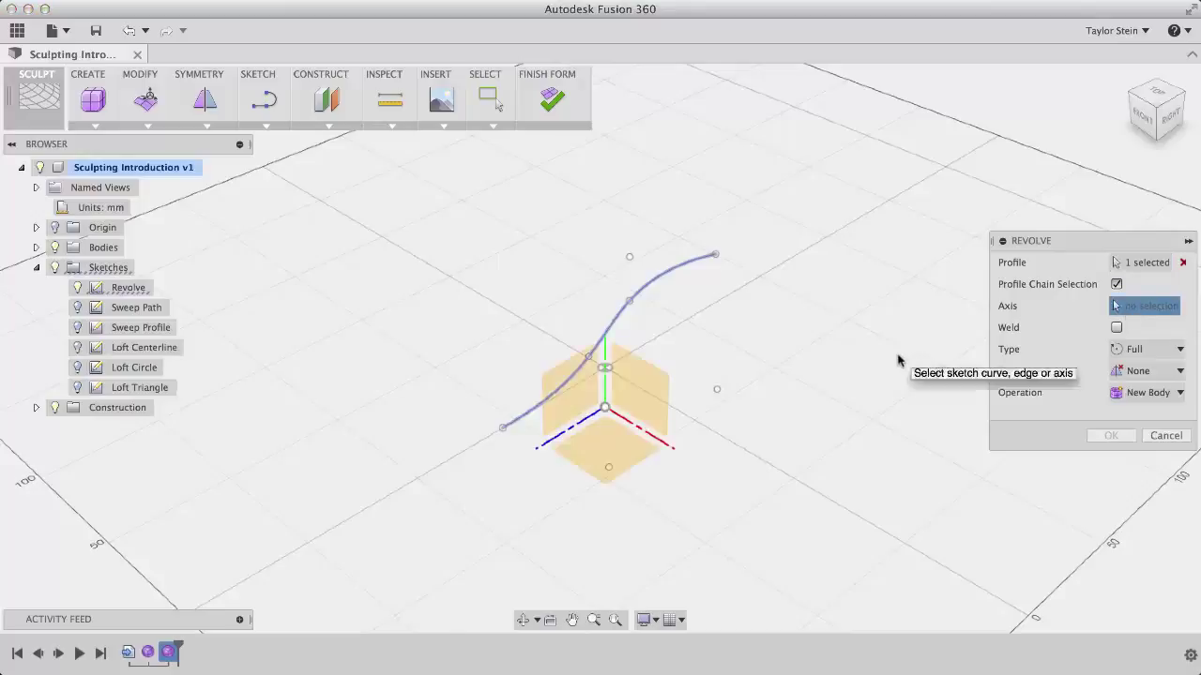
pyautogui.click(583, 421)
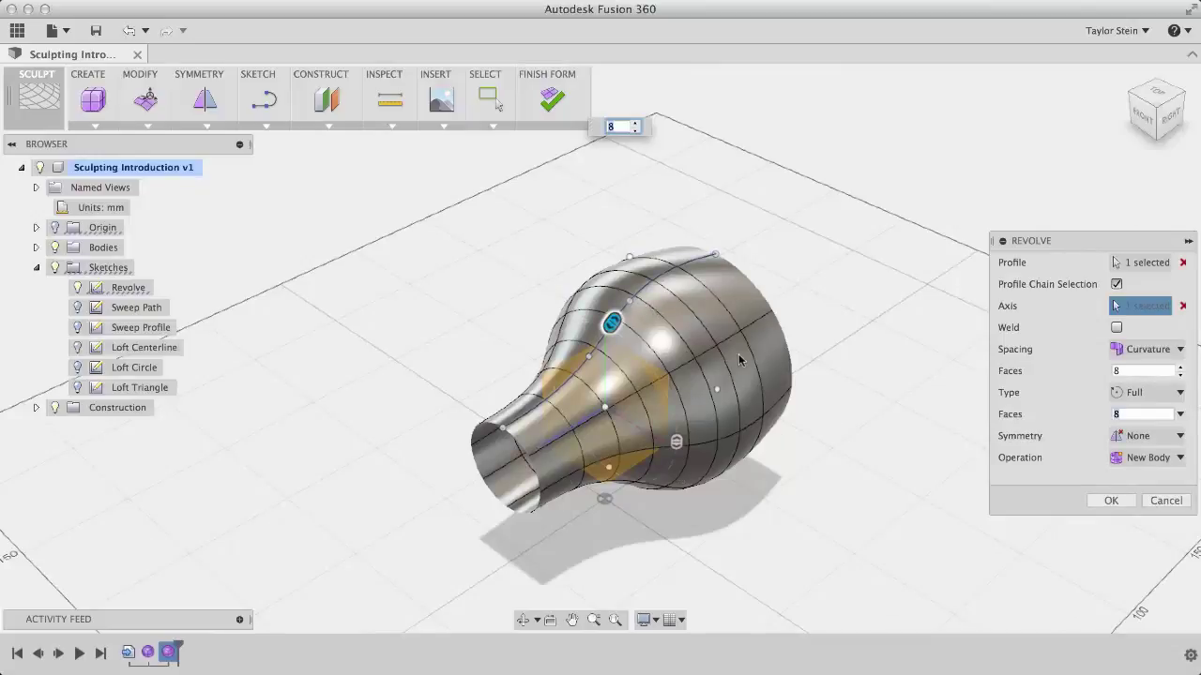
# Limit the revolve by angle to 90 degrees with a symmetric direction and complete it
pyautogui.click(1145, 393)
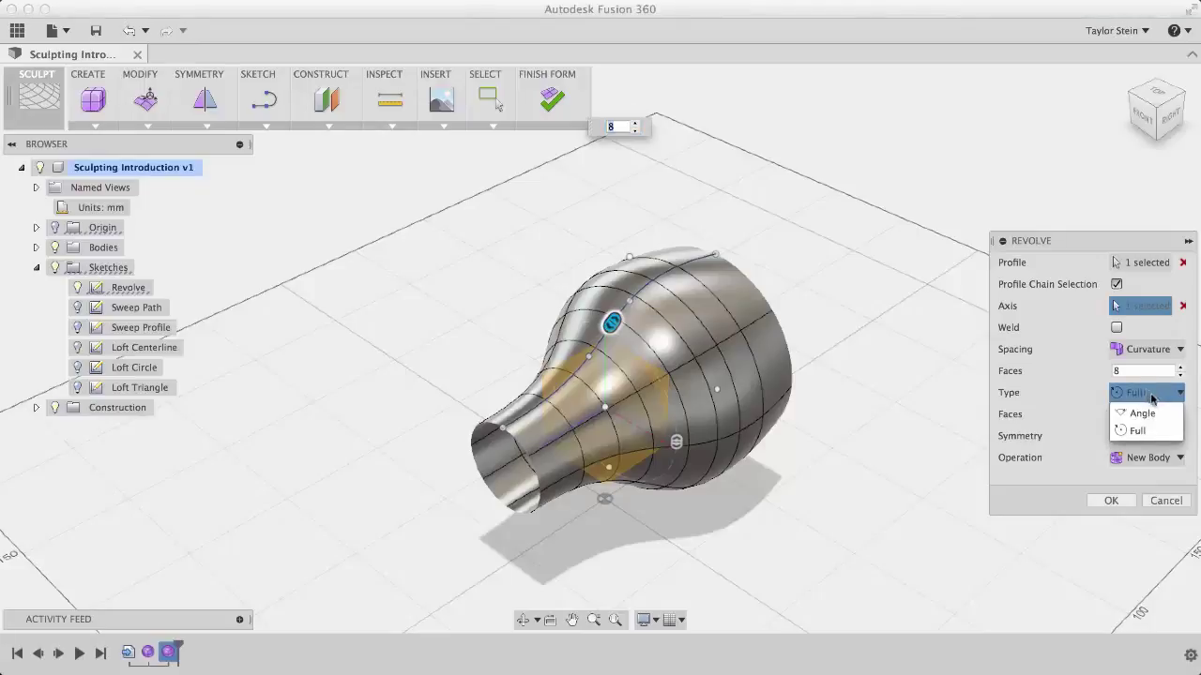
pyautogui.click(1152, 414)
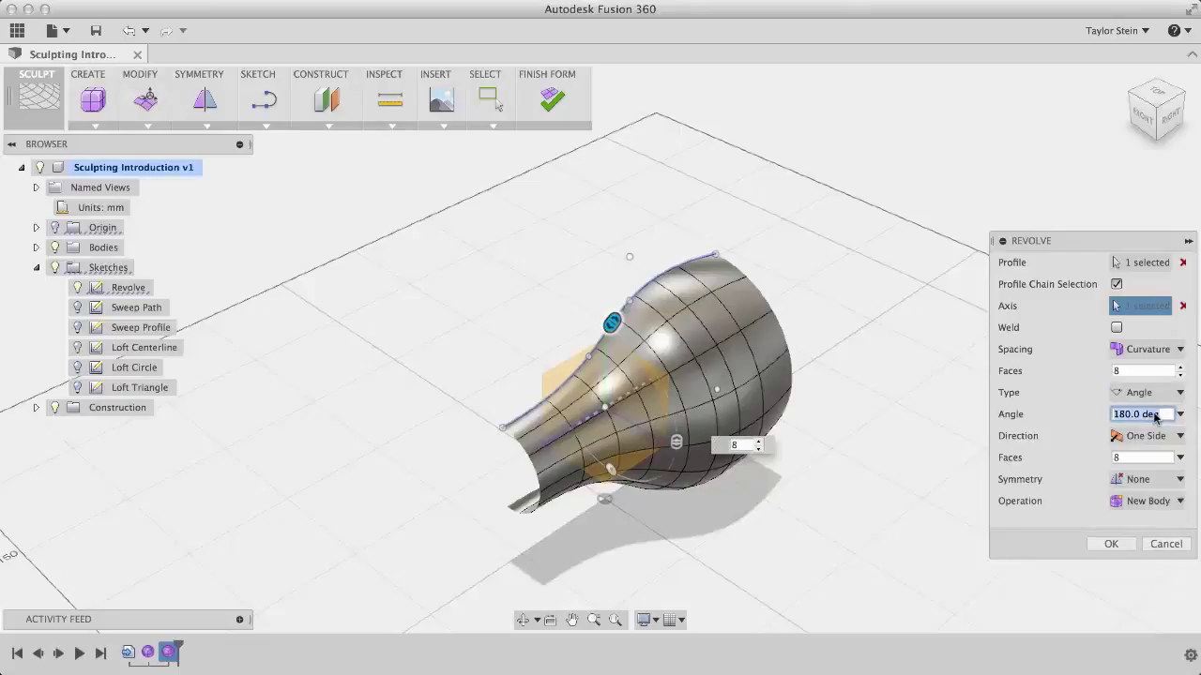
pyautogui.write('90')
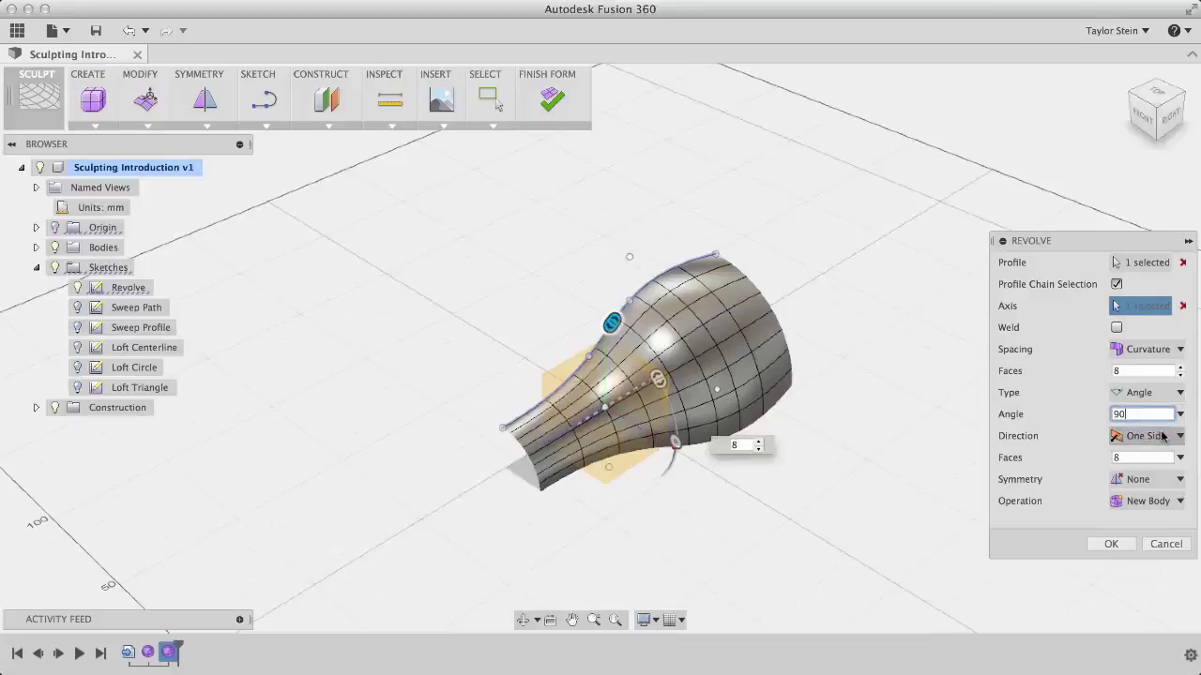
pyautogui.click(1163, 436)
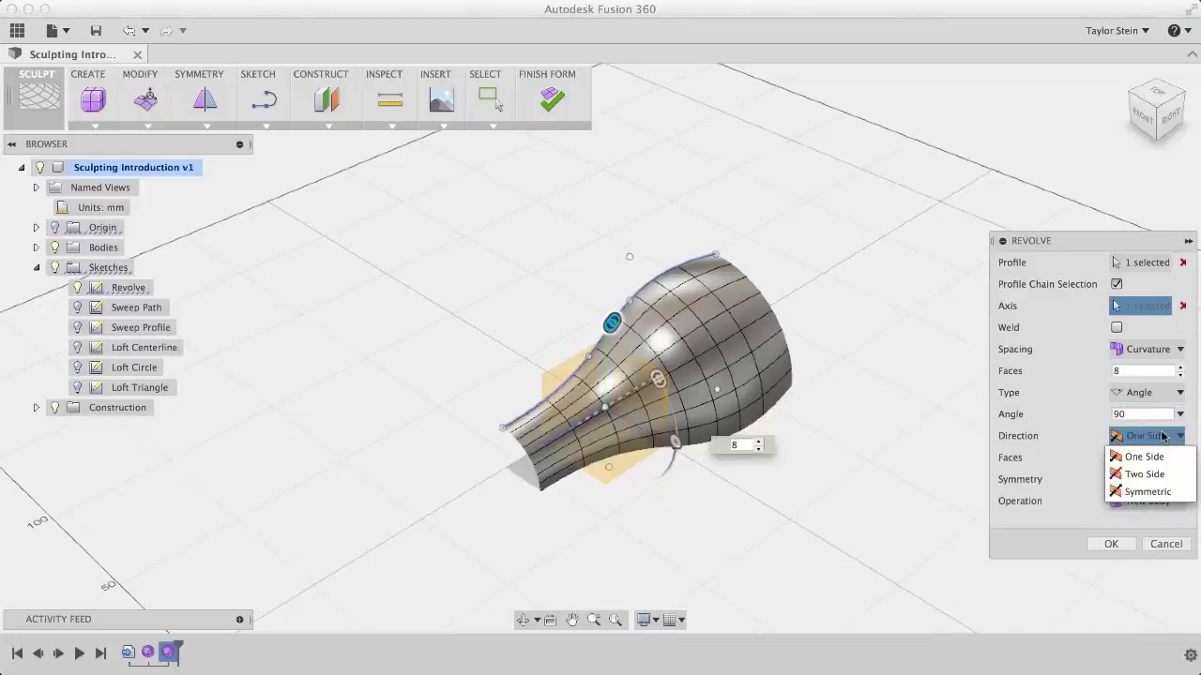
pyautogui.click(1163, 491)
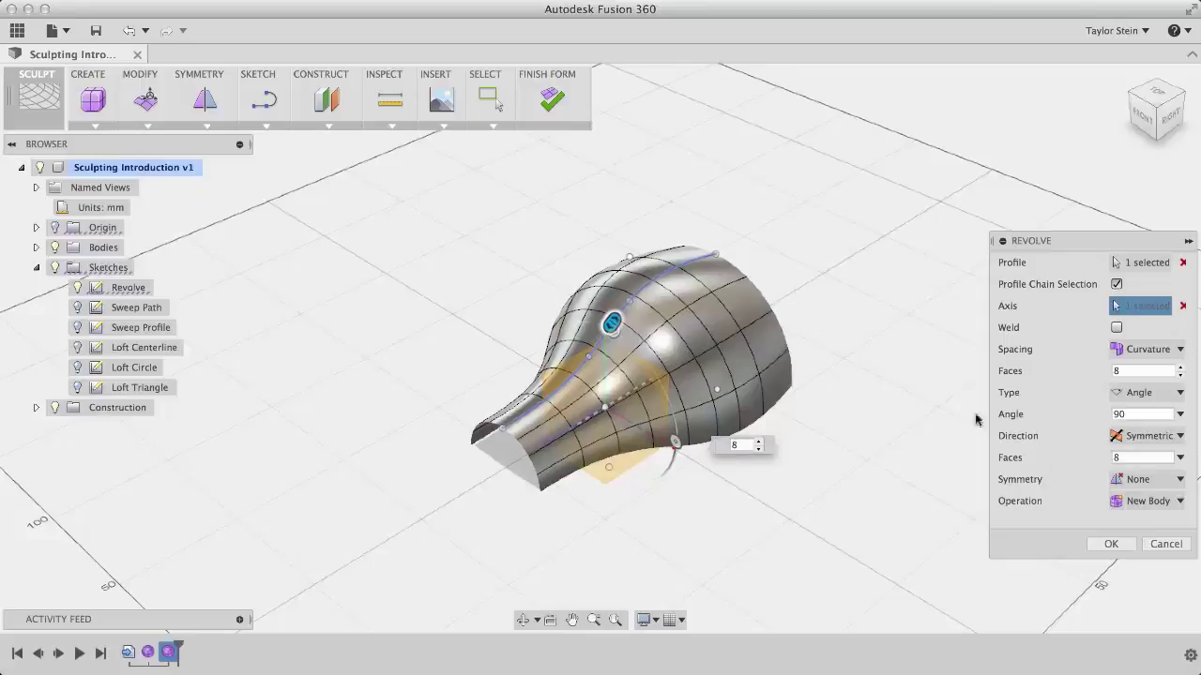
pyautogui.click(1113, 546)
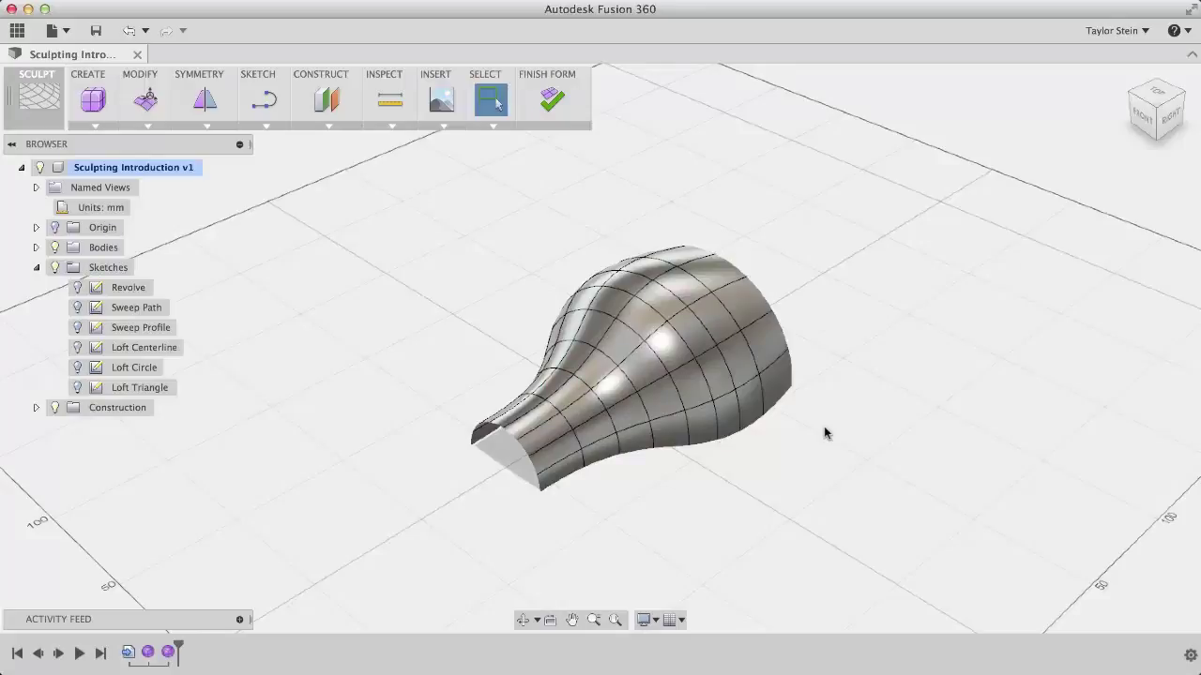
# Finish the form to return to solid modelling and hide the revolved body
pyautogui.click(552, 100)
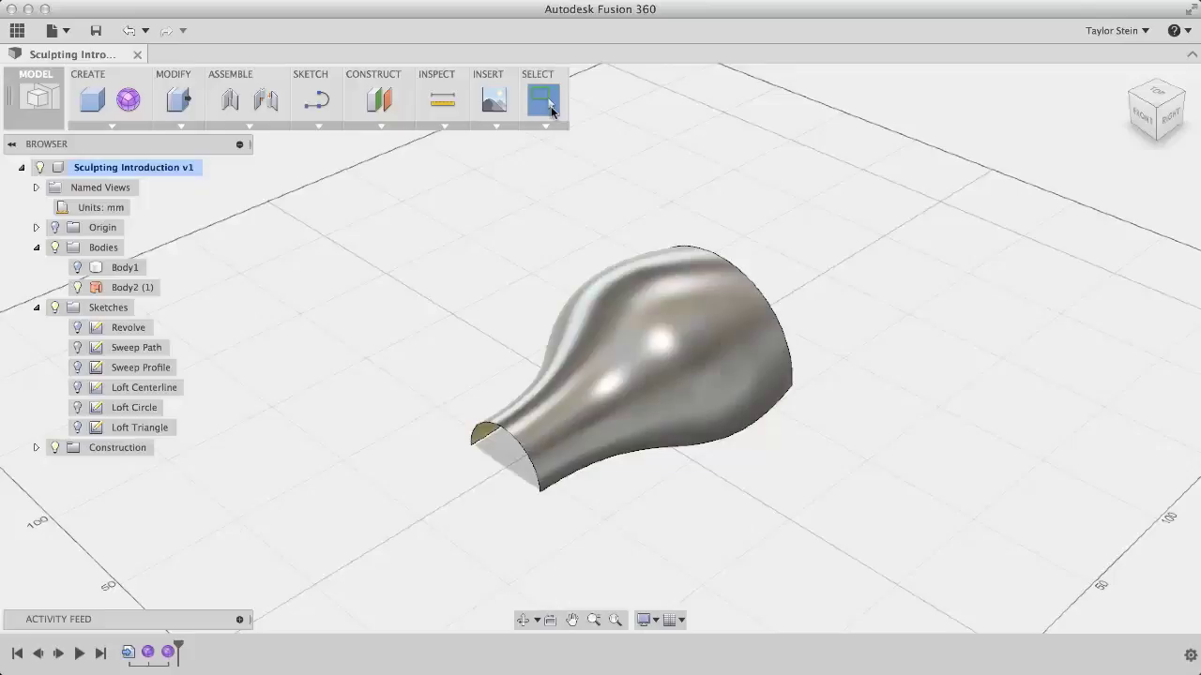
pyautogui.click(548, 110)
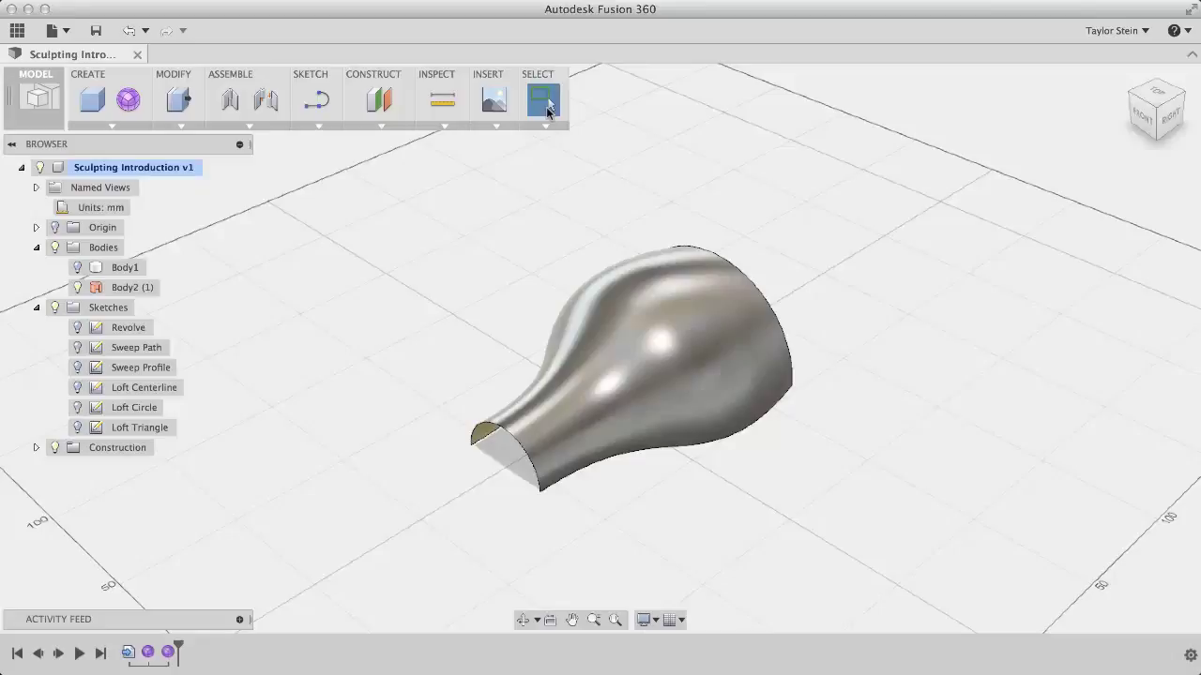
pyautogui.click(78, 287)
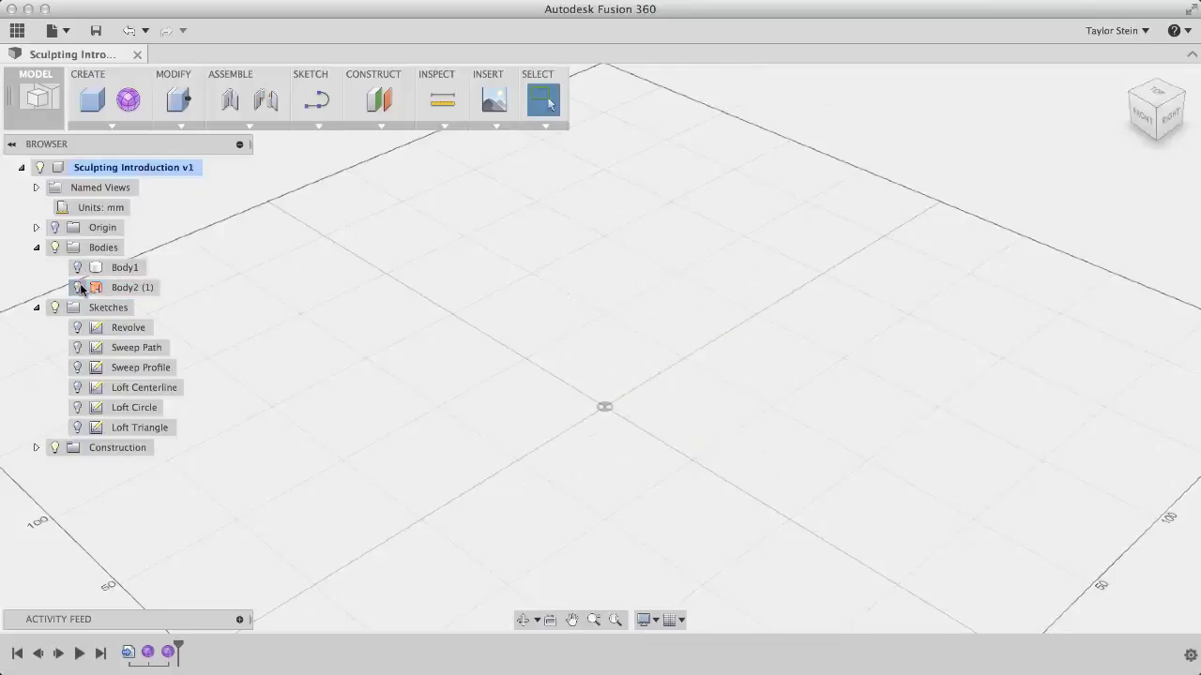
# Start another form and show the sketches named Sweep Path and Sweep Profile
pyautogui.click(127, 103)
pyautogui.click(687, 364)
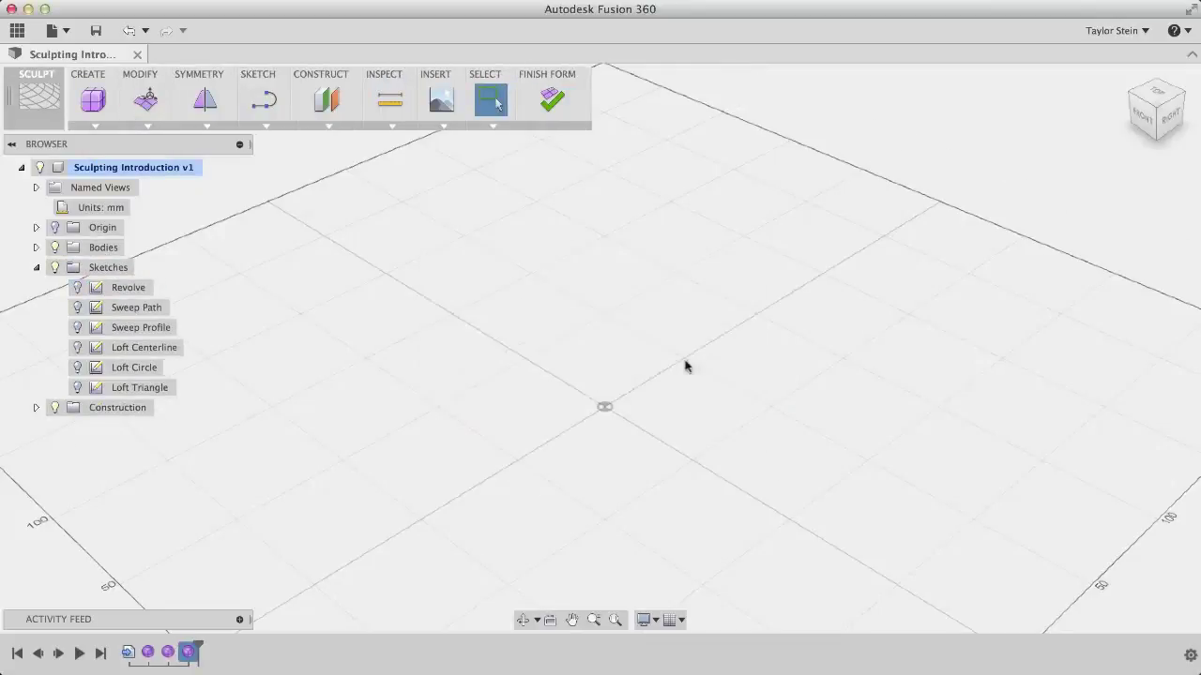
pyautogui.click(77, 308)
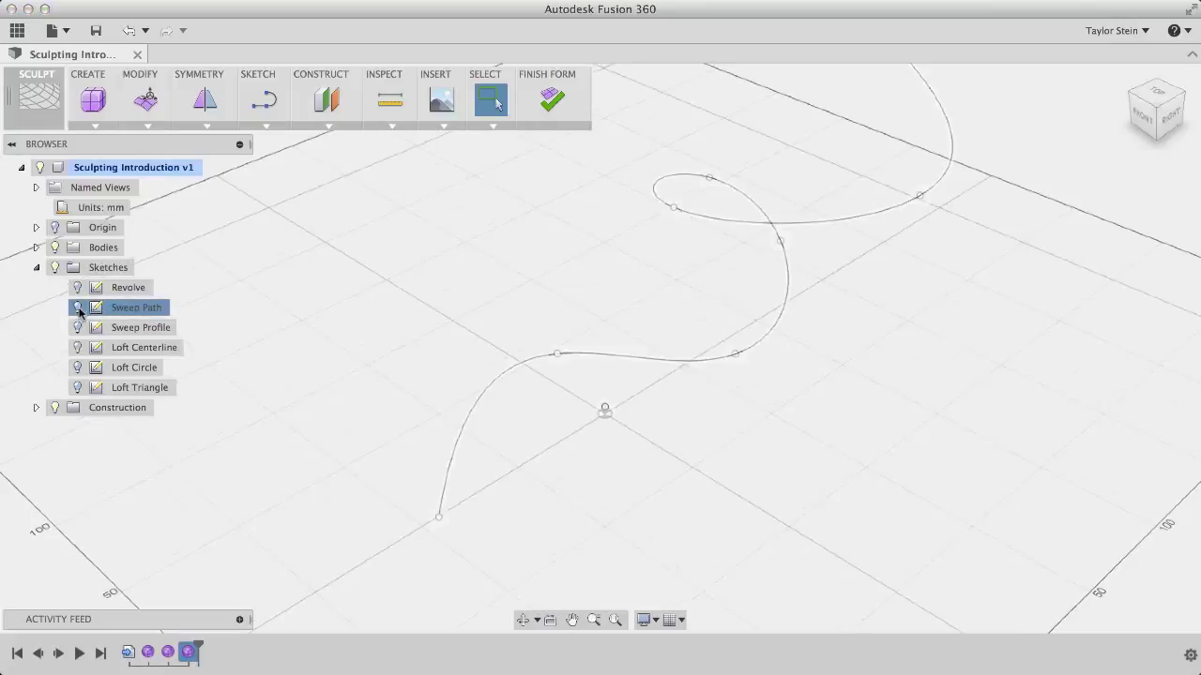
pyautogui.click(77, 328)
pyautogui.scroll(-3, 292, 327)
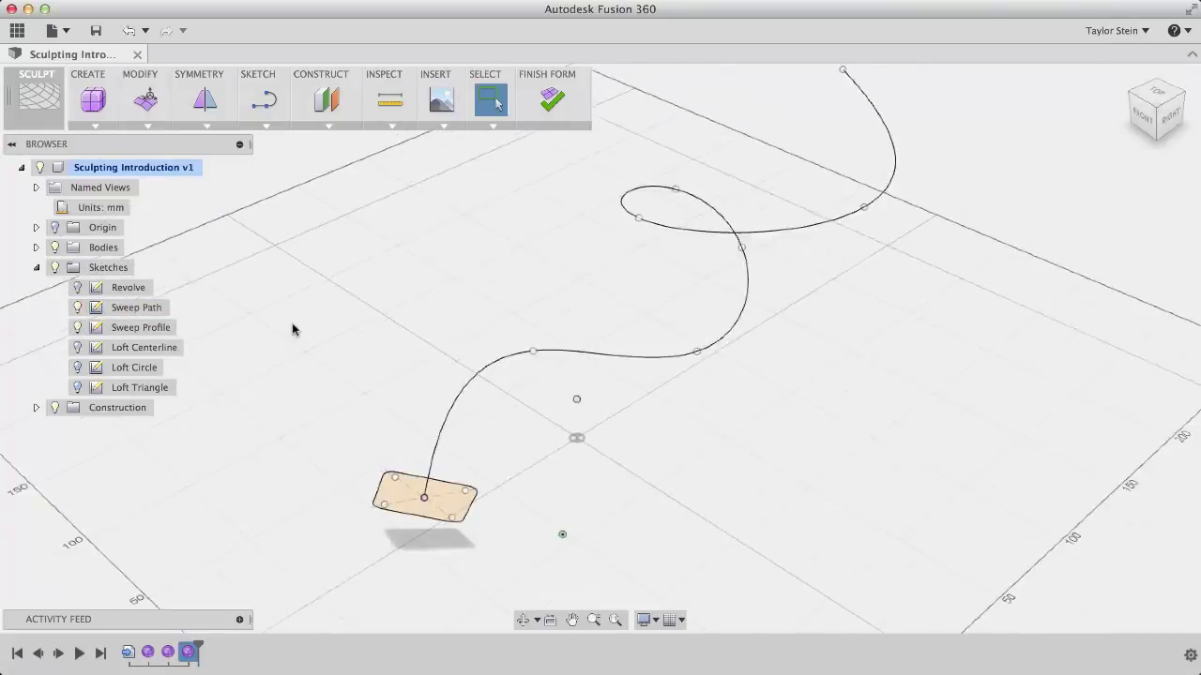
pyautogui.moveTo(415, 307); pyautogui.dragTo(420, 359, button='middle')
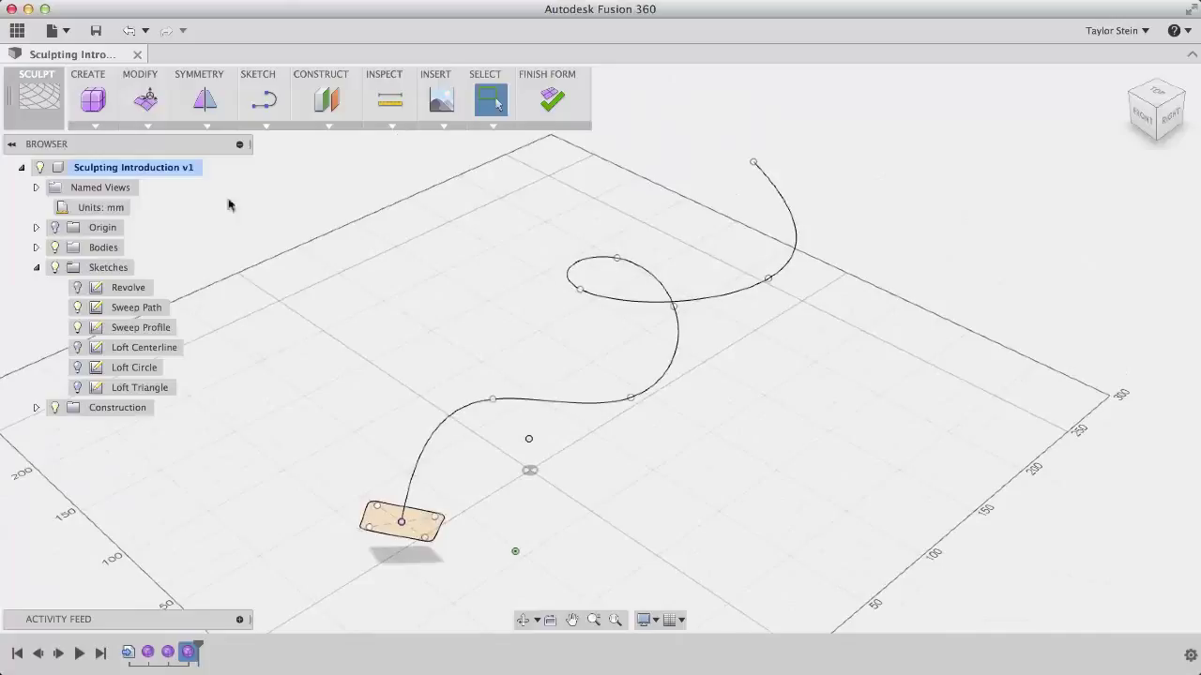
# Sweep the rounded rectangular profile along the winding path curve
pyautogui.click(95, 126)
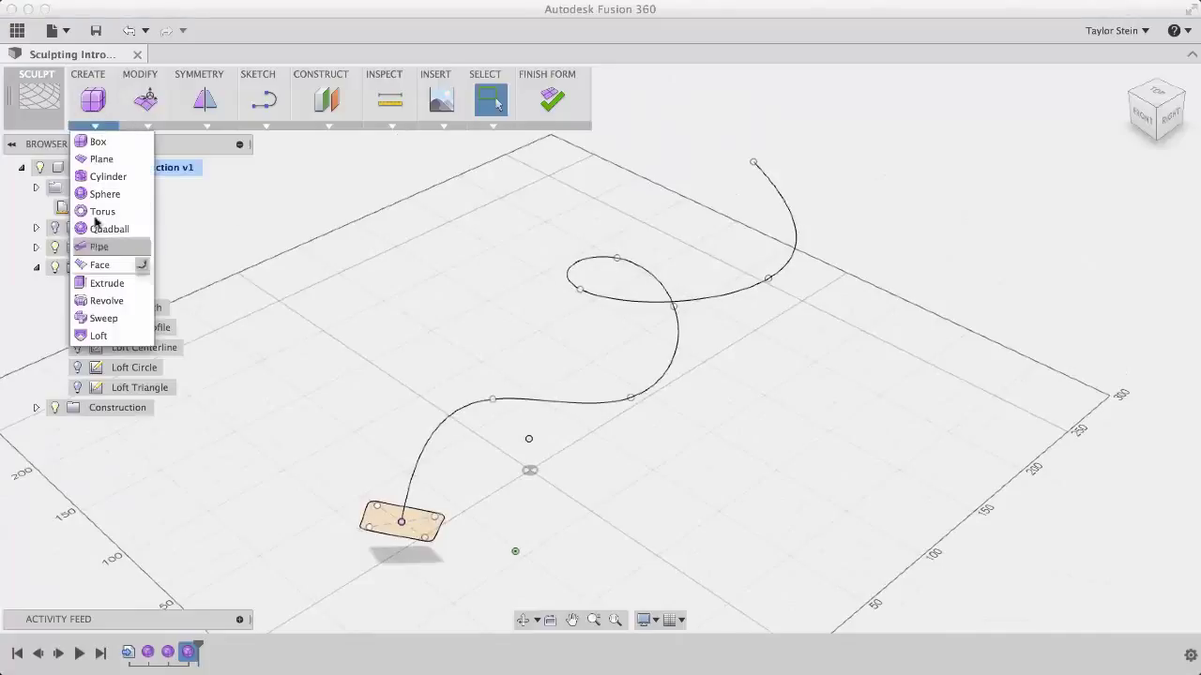
pyautogui.click(104, 319)
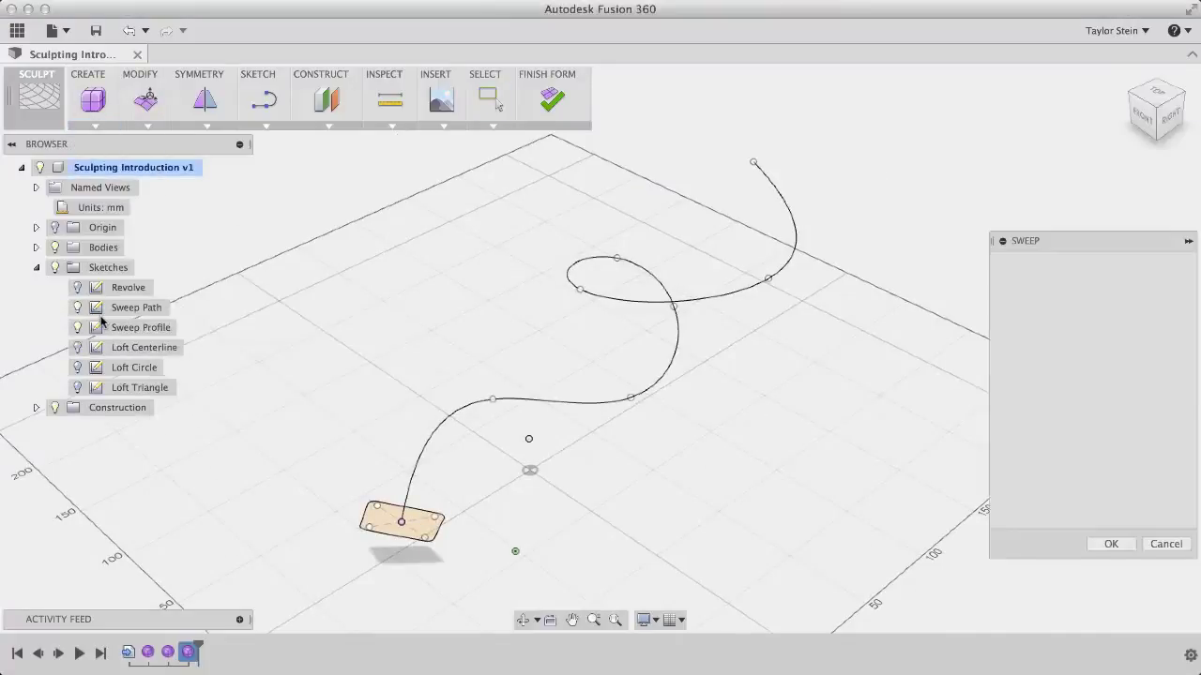
pyautogui.click(382, 525)
pyautogui.click(1117, 284)
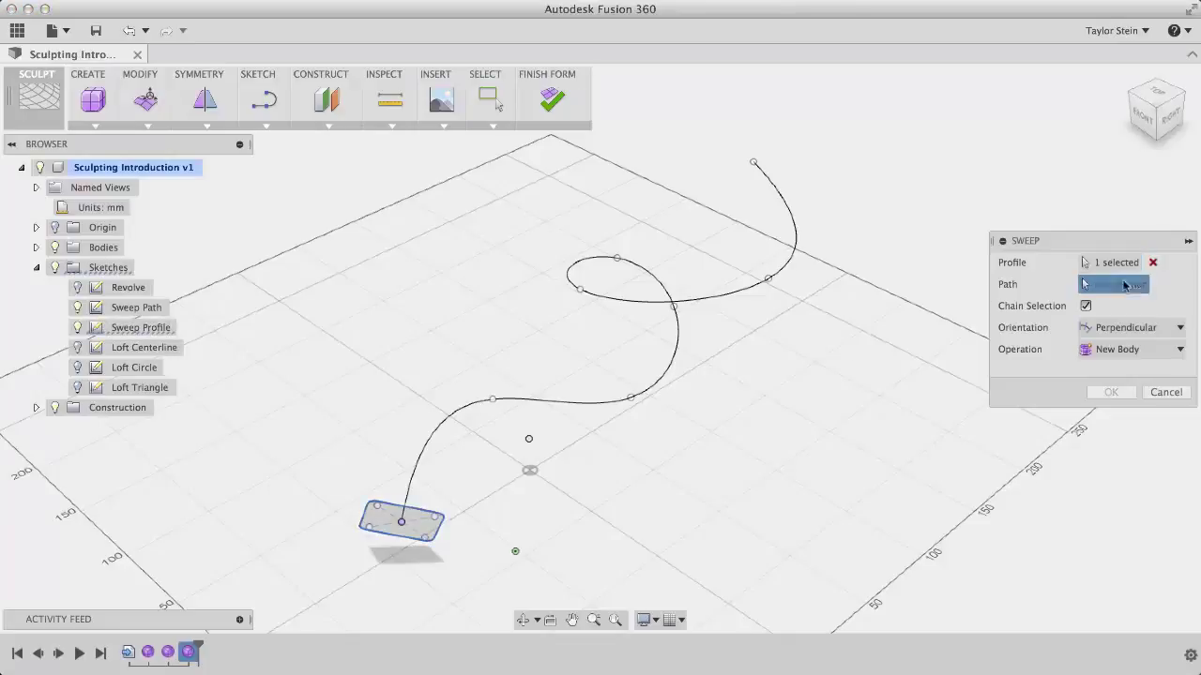
pyautogui.click(675, 339)
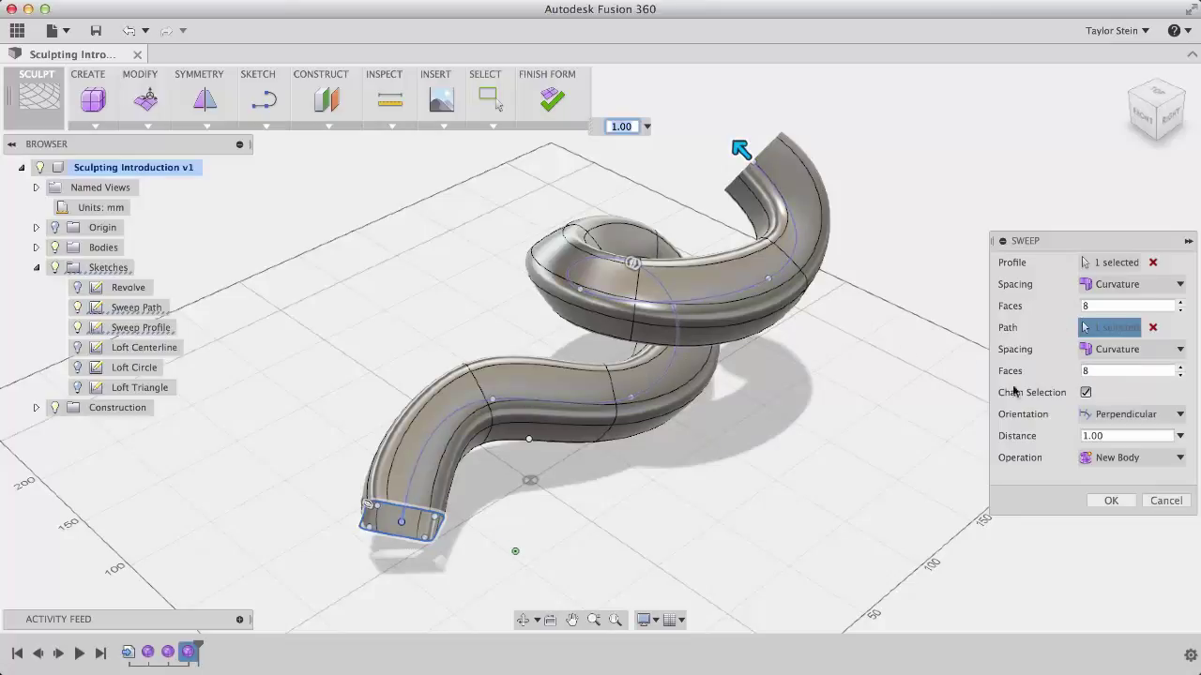
# Set the number of faces around the sweep profile to 24
pyautogui.scroll(5, 392, 525)
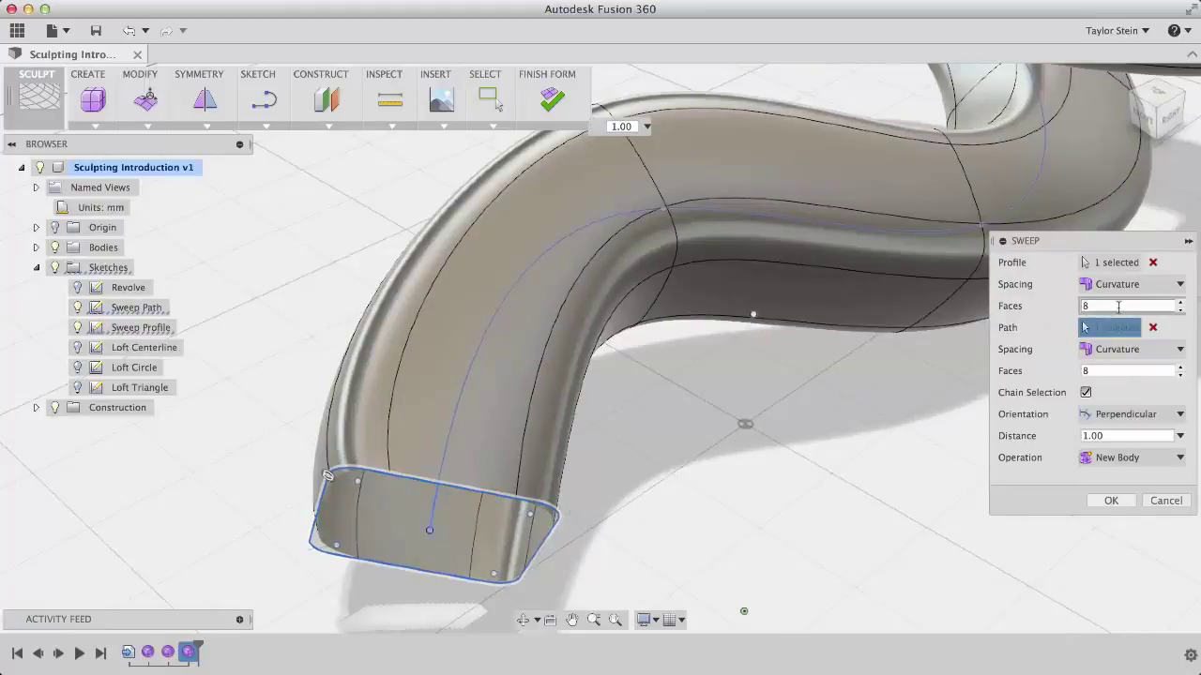
pyautogui.doubleClick(1117, 306)
pyautogui.write('24')
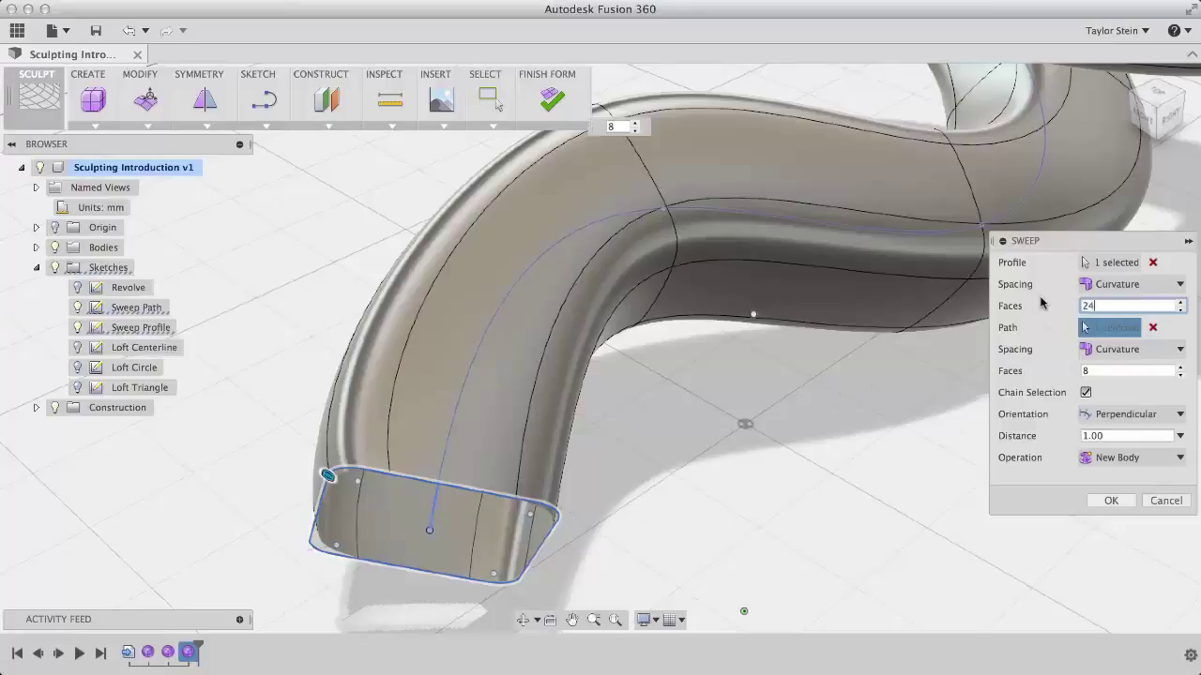
pyautogui.press('Return')
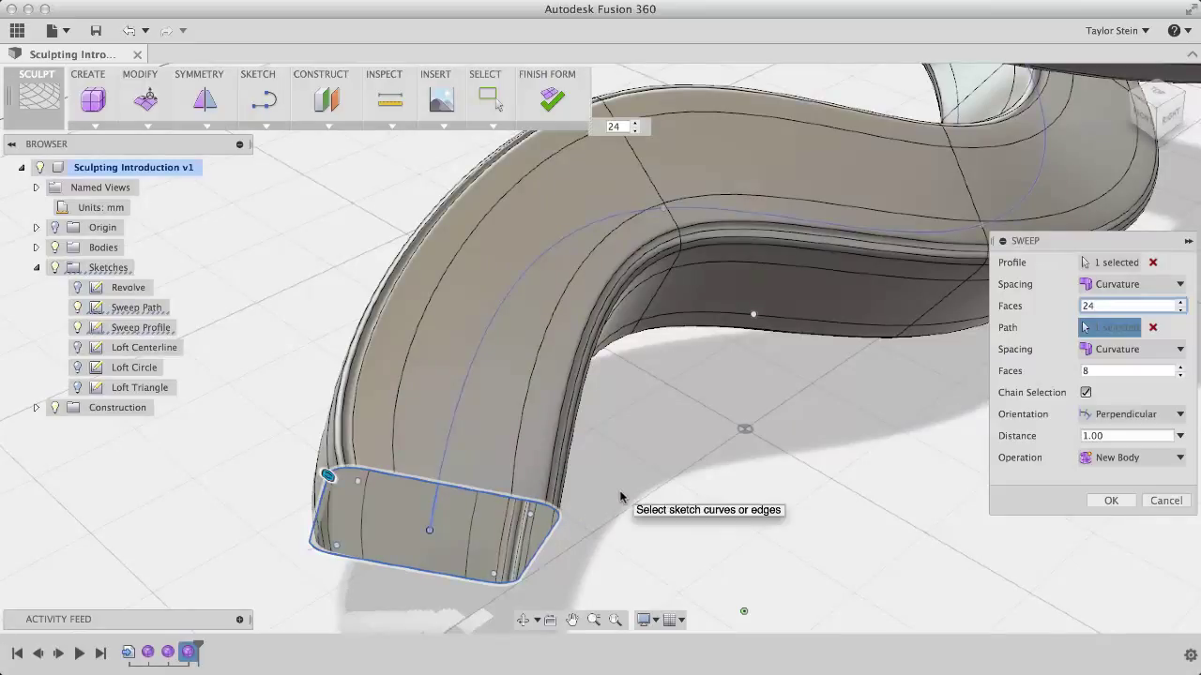
# Try the Parallel orientation for the sweep and switch it back to Perpendicular
pyautogui.scroll(-4, 769, 445)
pyautogui.scroll(-3, 824, 410)
pyautogui.moveTo(844, 397); pyautogui.dragTo(710, 456, button='middle')
pyautogui.click(1169, 420)
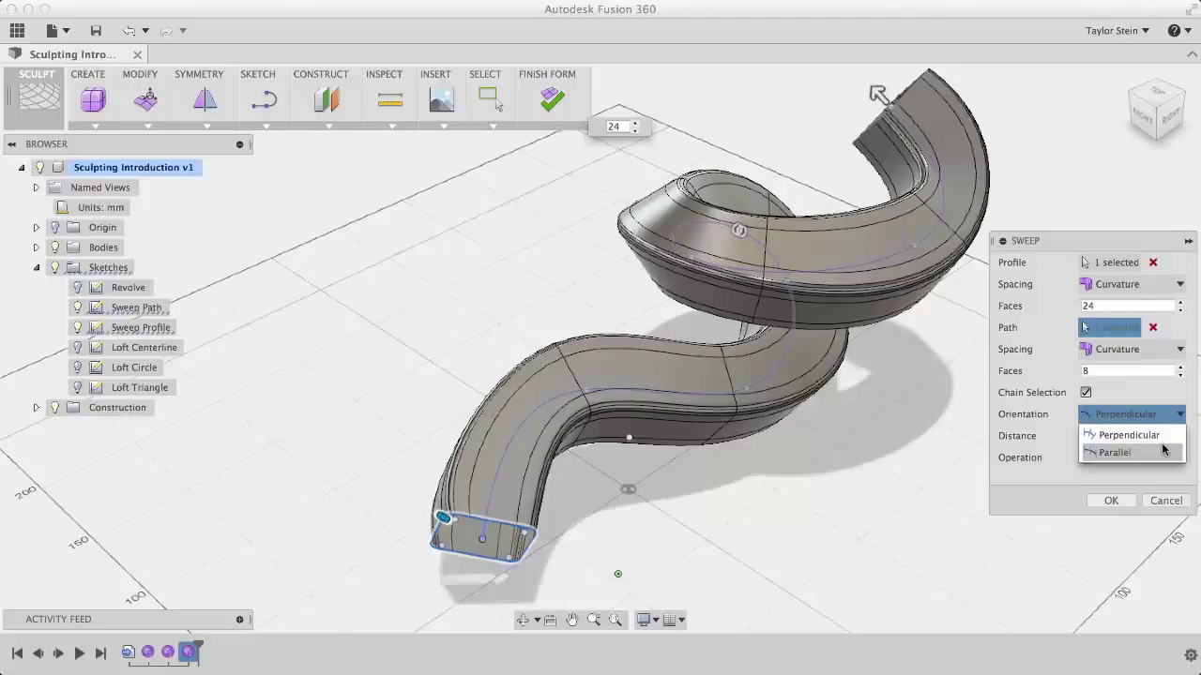
pyautogui.click(1164, 451)
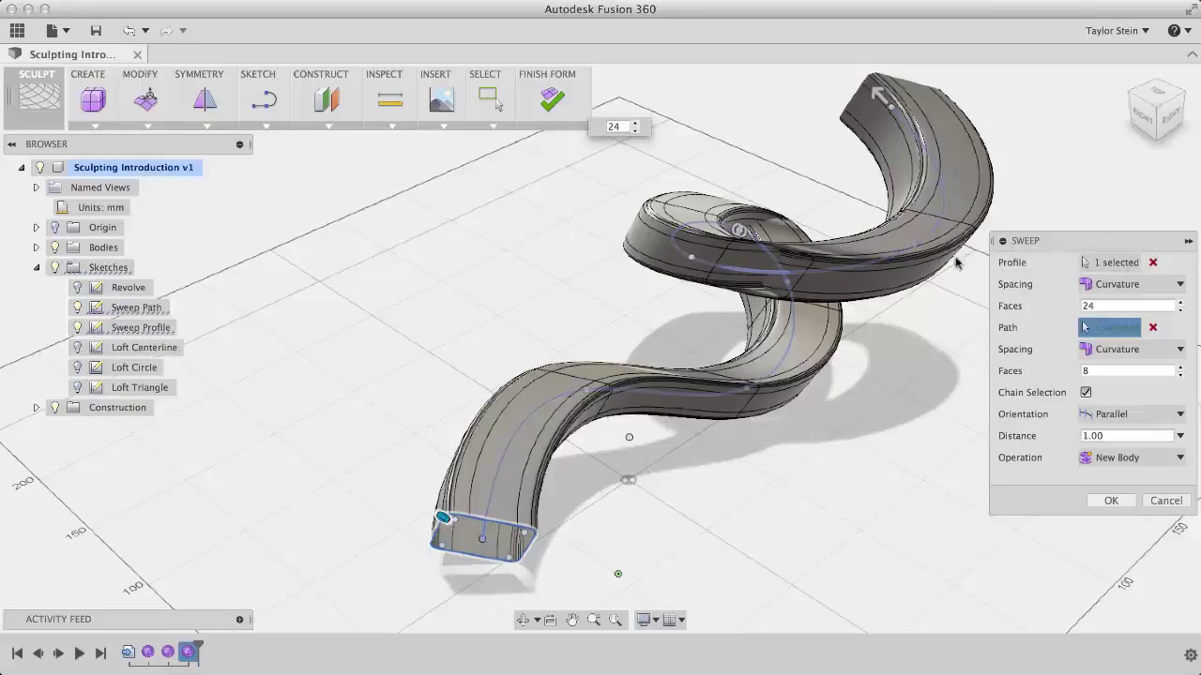
pyautogui.click(1135, 416)
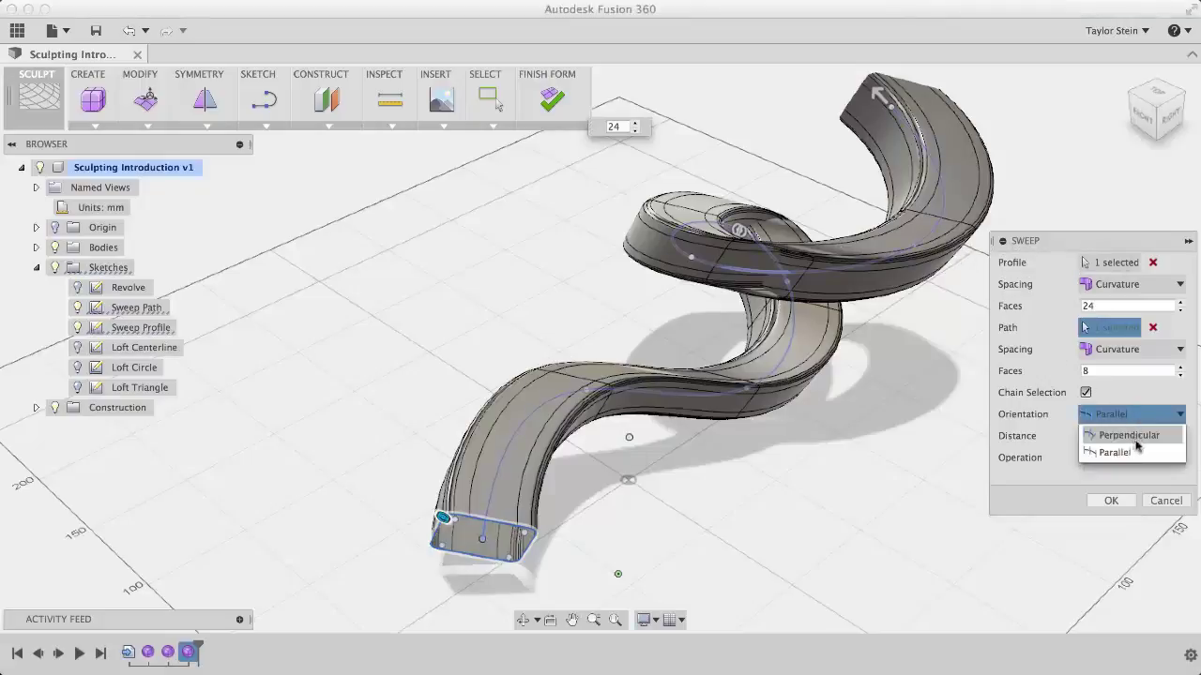
pyautogui.click(1136, 439)
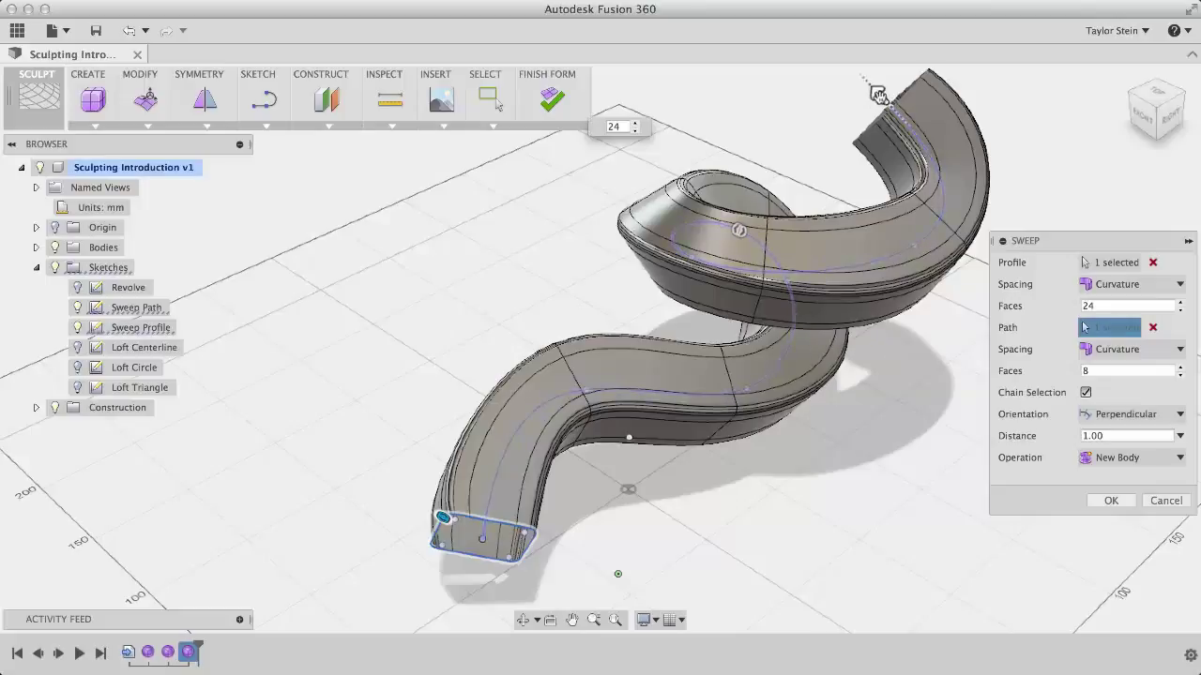
# Shorten the sweep with the distance manipulator, set its distance to 0.5 and complete it
pyautogui.moveTo(877, 93); pyautogui.dragTo(929, 234)
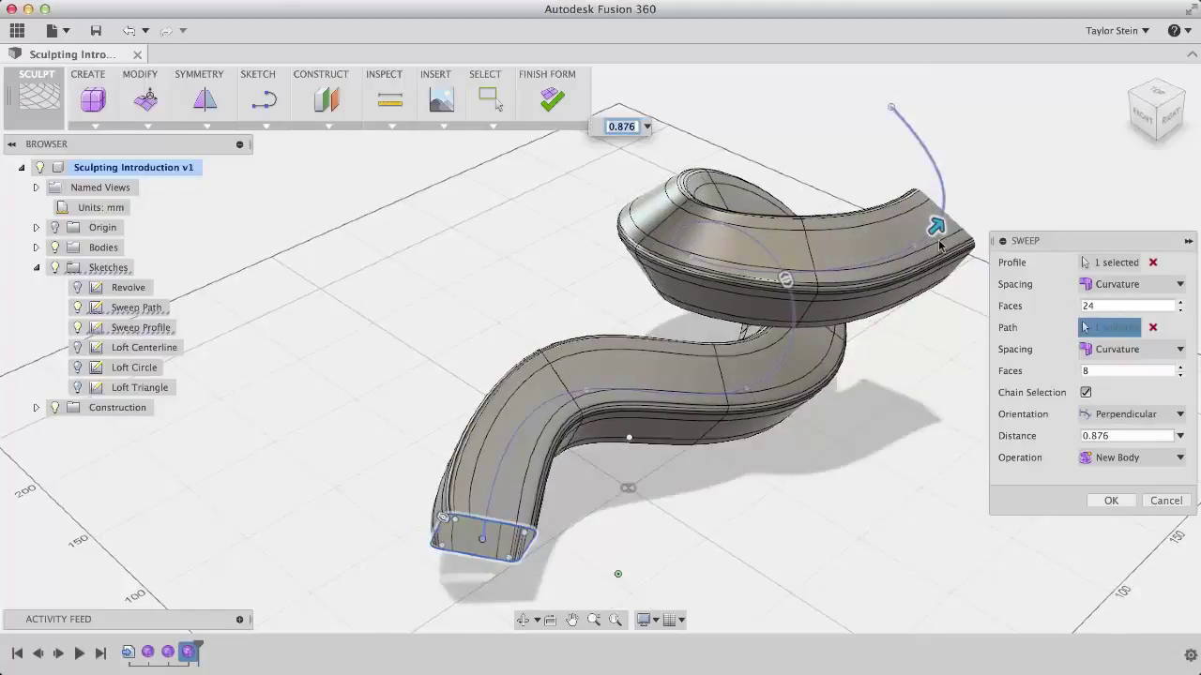
pyautogui.doubleClick(1102, 435)
pyautogui.write('0.5')
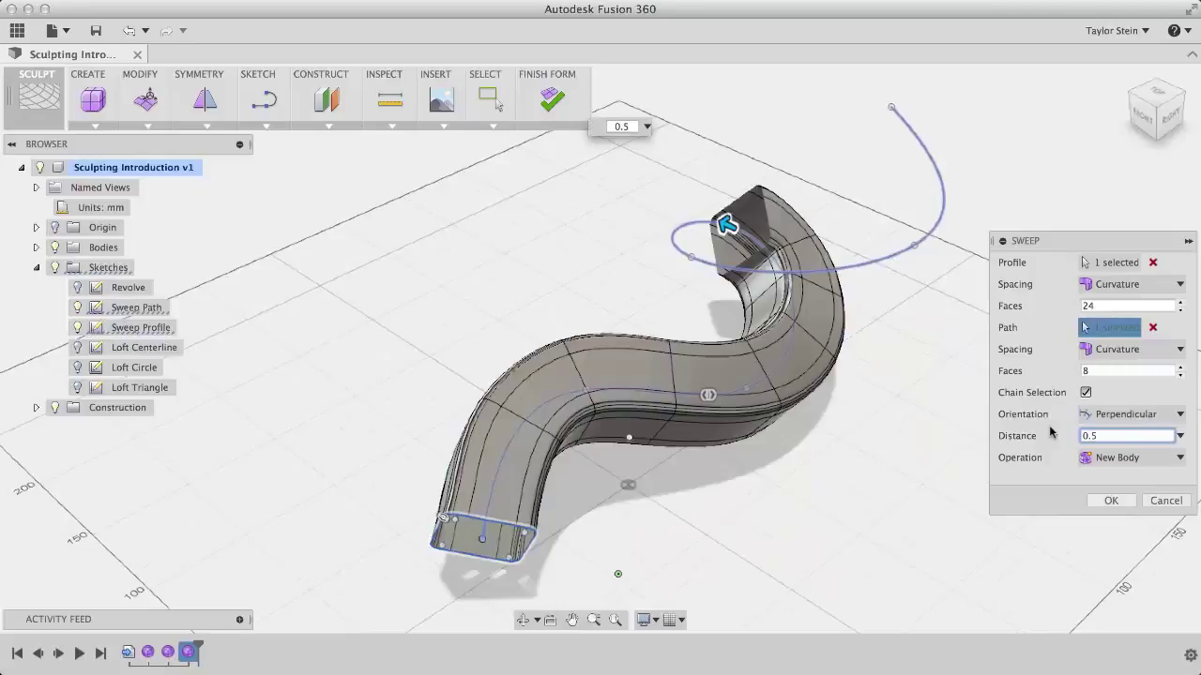
pyautogui.click(1111, 500)
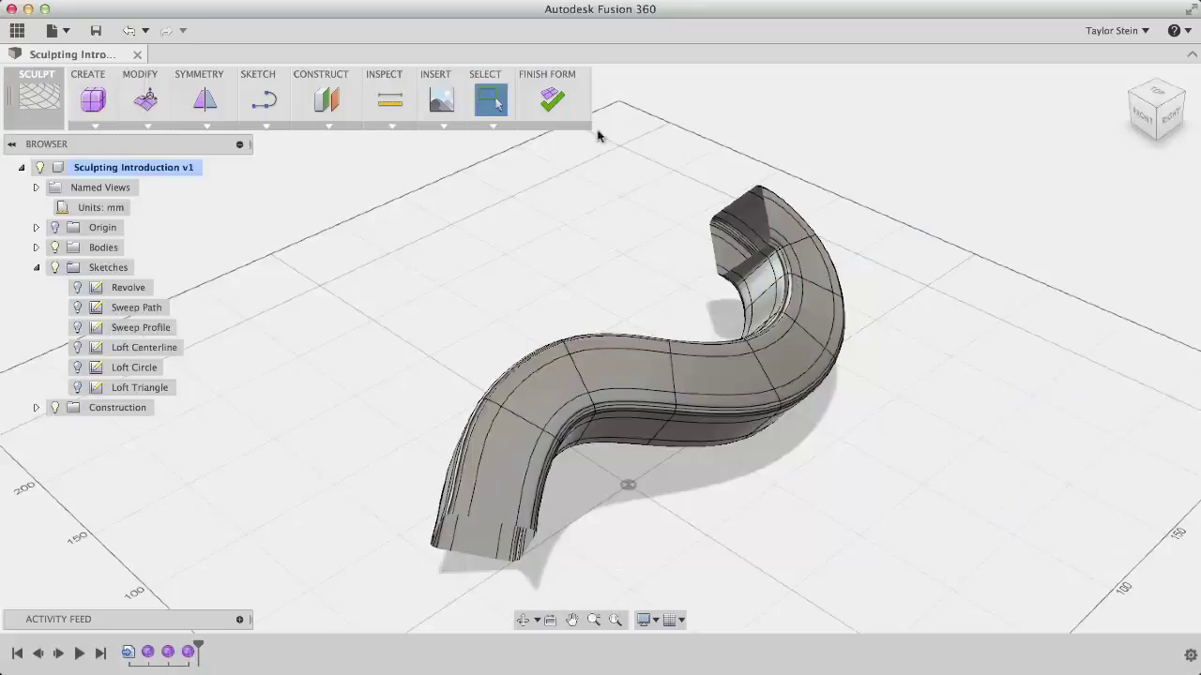
# Finish the form to return to solid modelling and hide the swept body
pyautogui.click(552, 99)
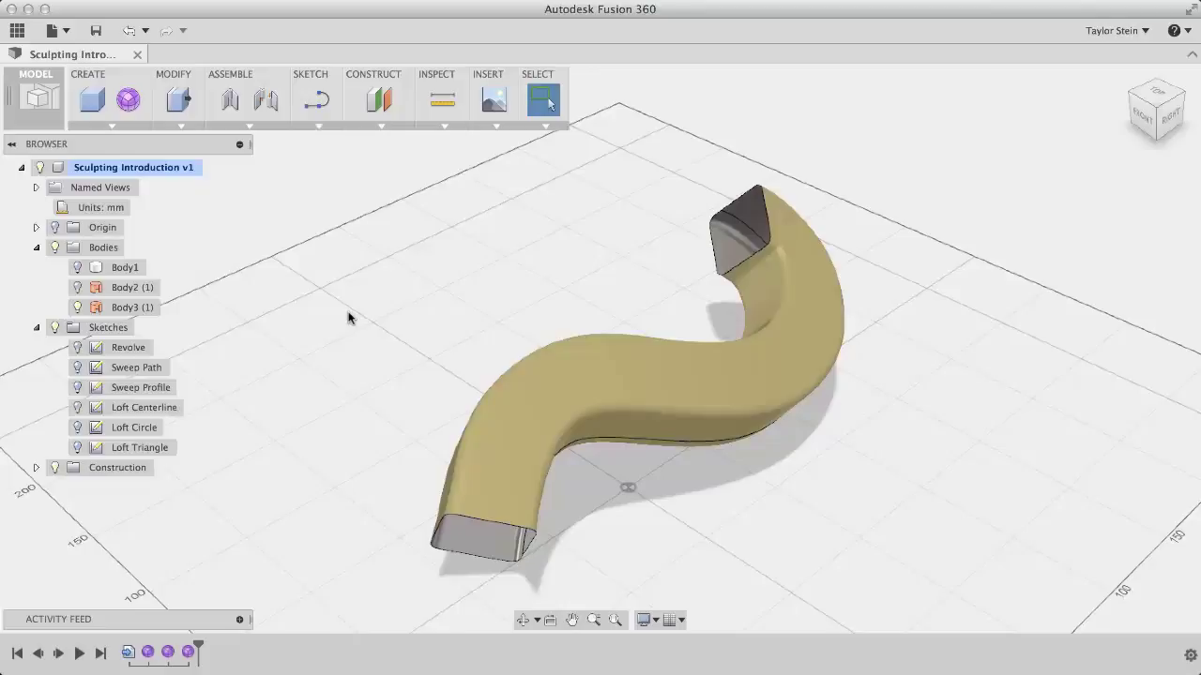
pyautogui.click(81, 307)
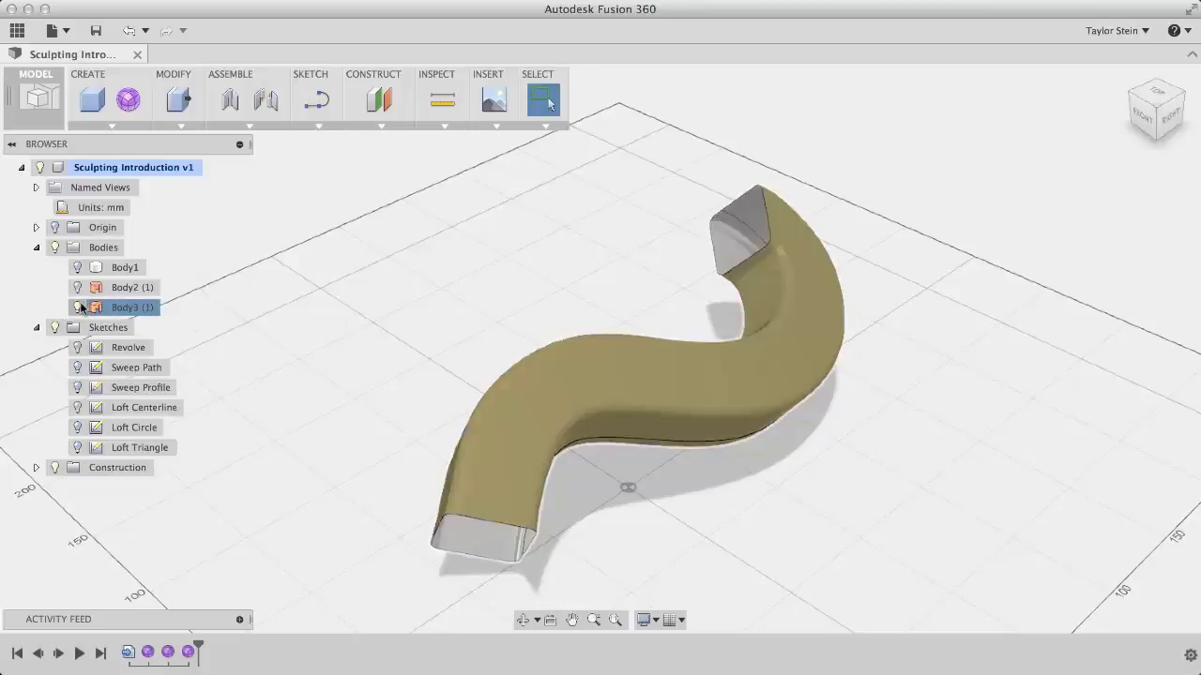
pyautogui.click(79, 308)
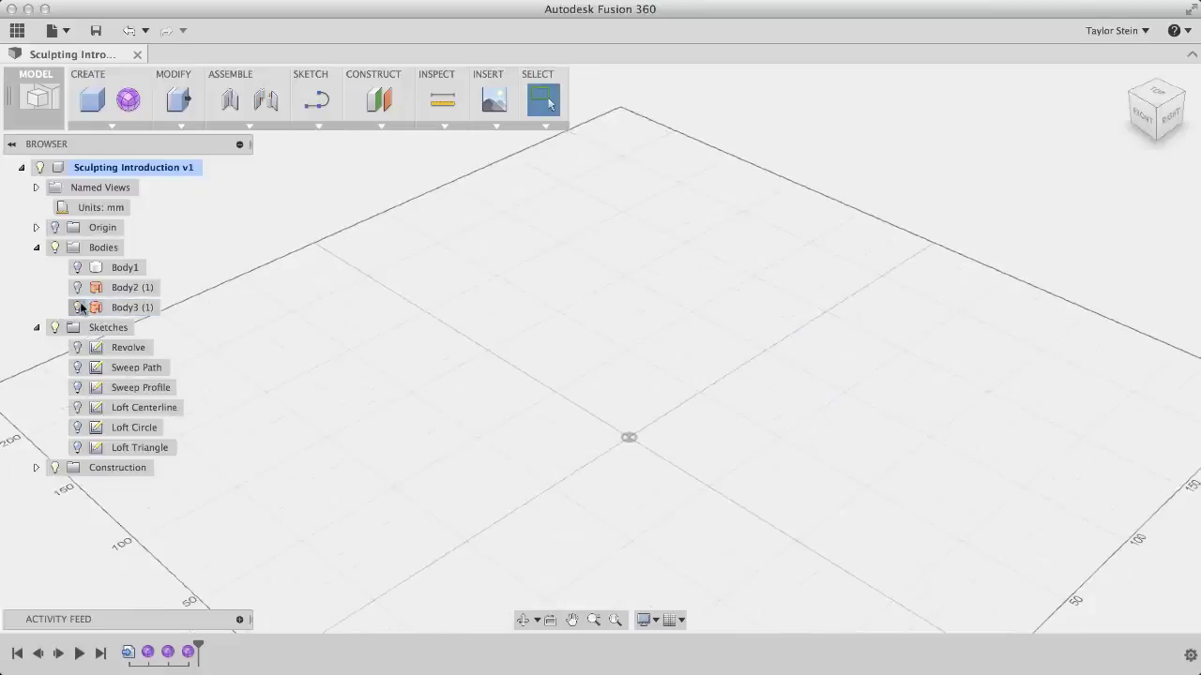
# Create a new form and show the Loft Centerline, Loft Circle and Loft Triangle sketches
pyautogui.click(129, 101)
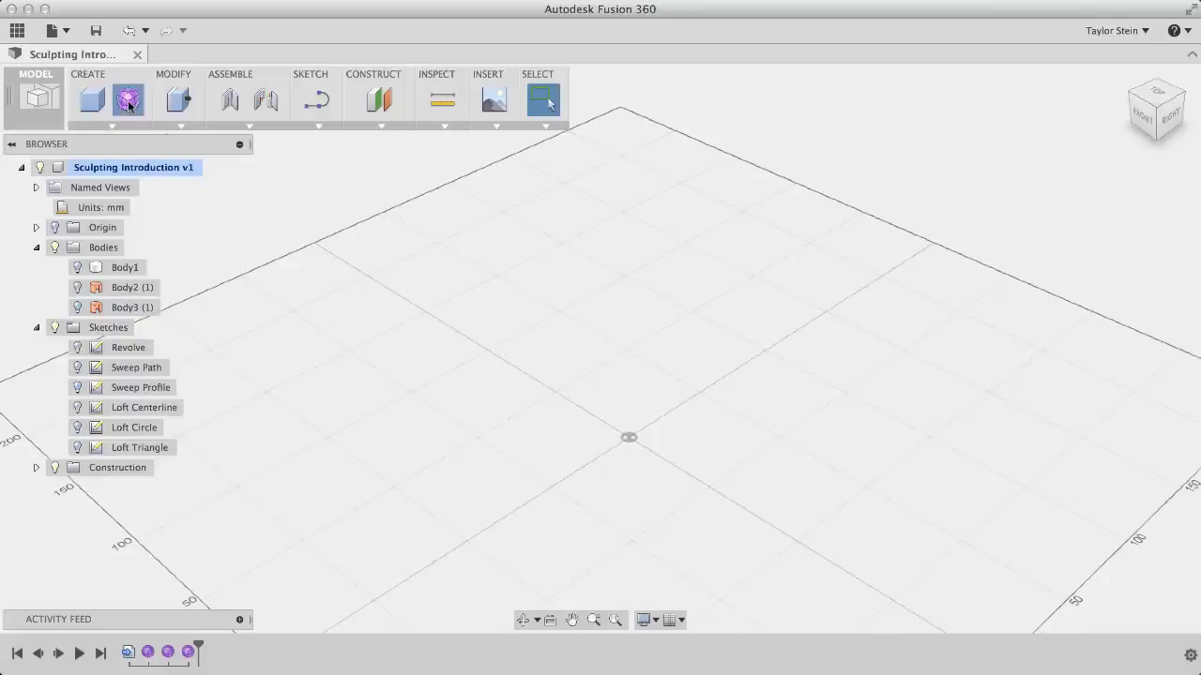
pyautogui.click(664, 369)
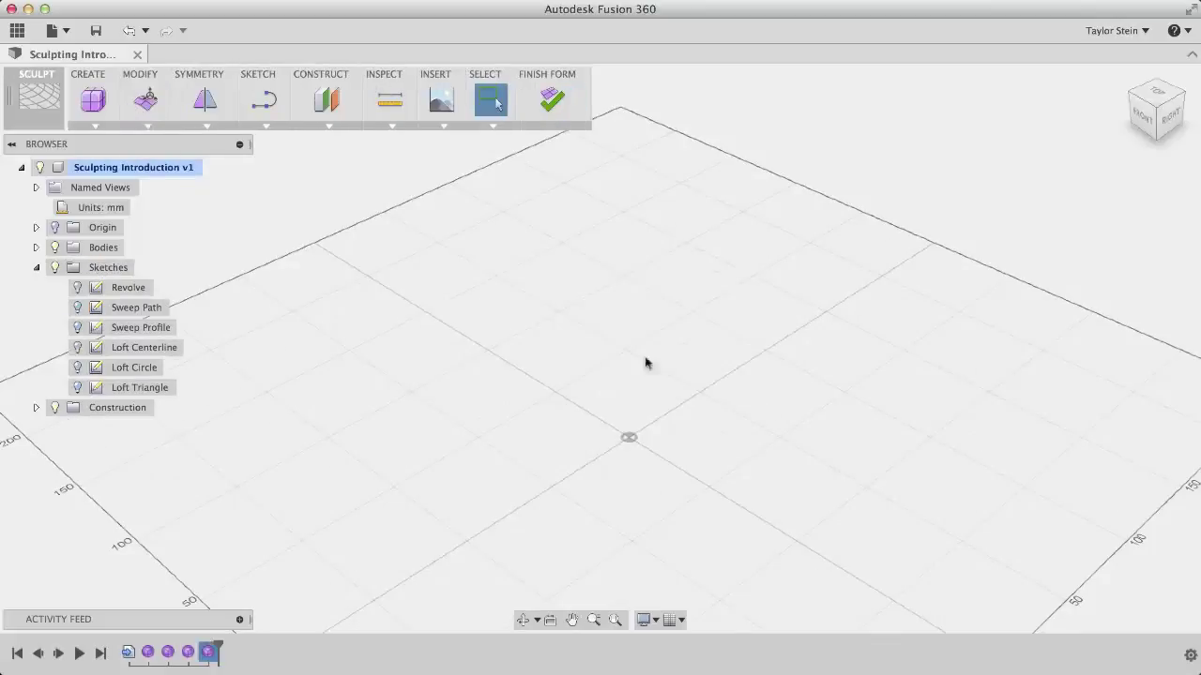
pyautogui.click(79, 349)
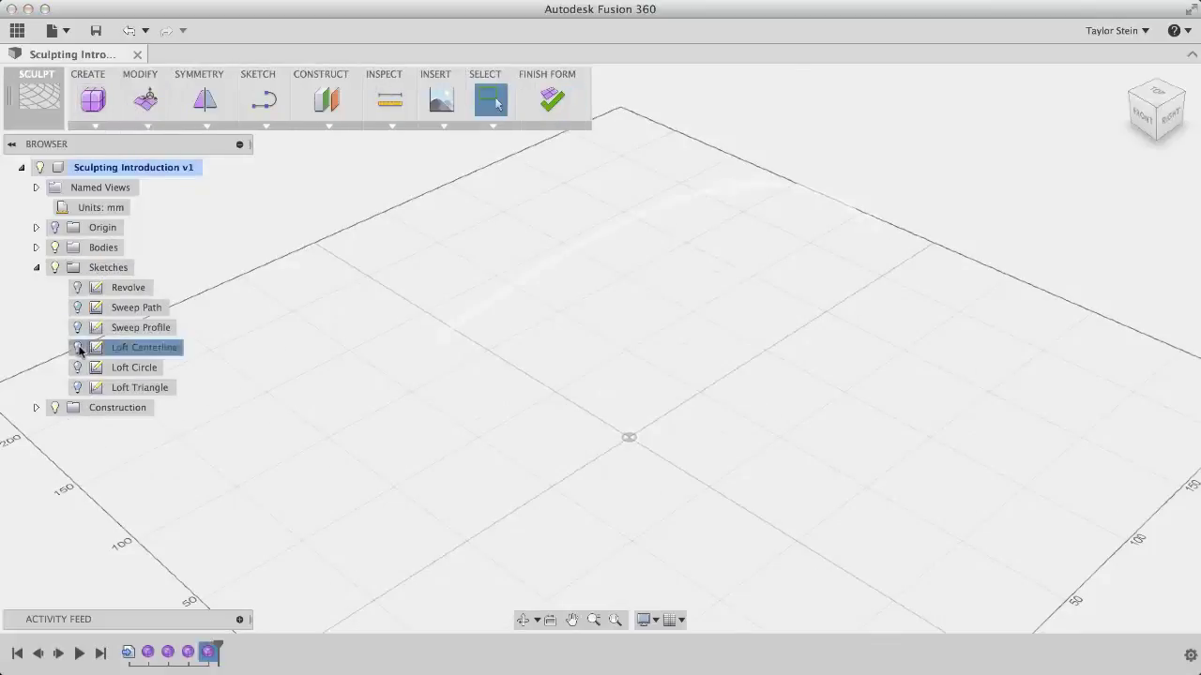
pyautogui.click(79, 367)
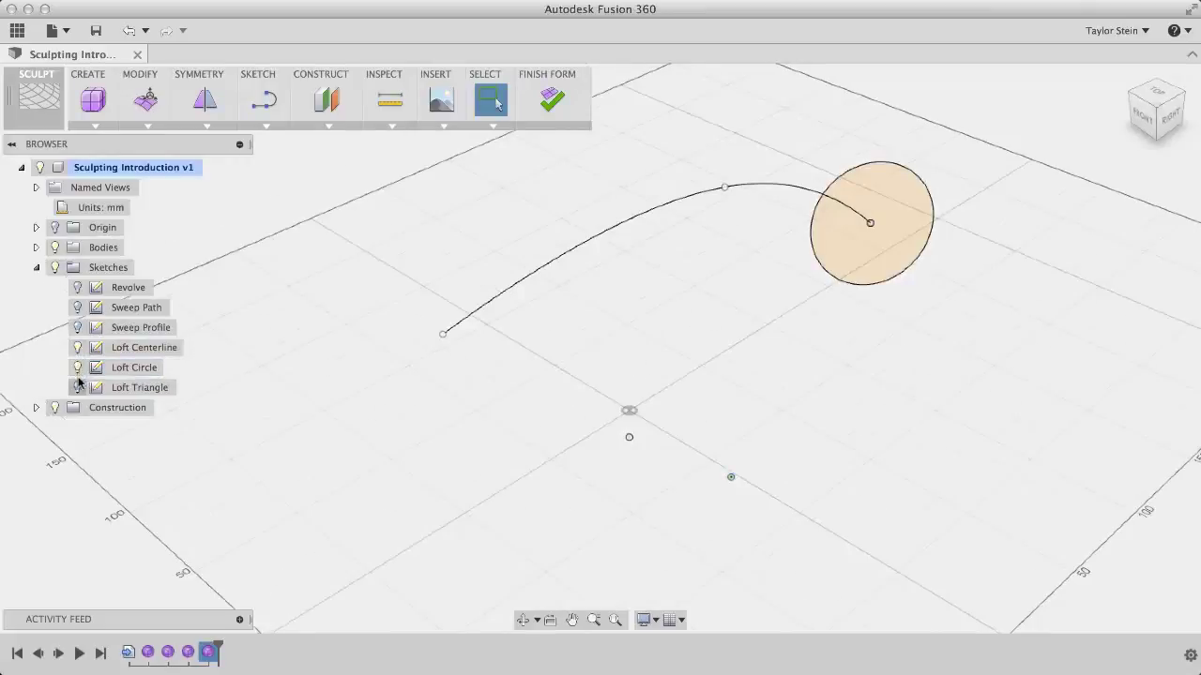
pyautogui.click(79, 385)
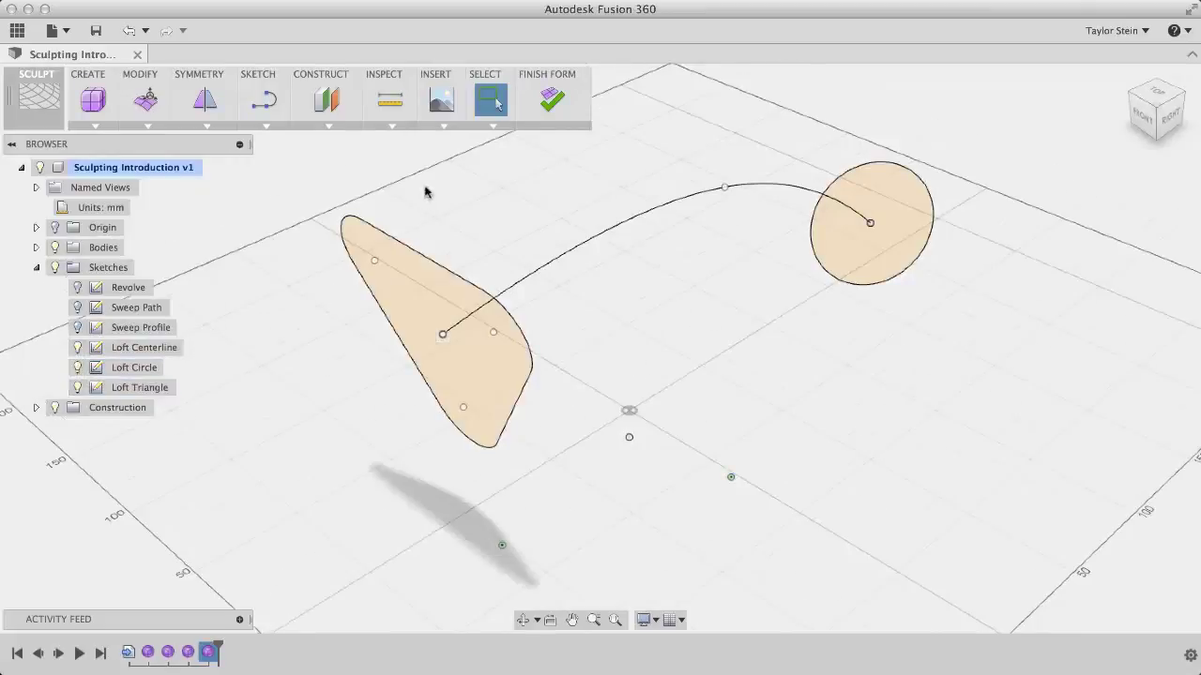
# Start a T-spline loft from the rounded triangle profile to the circle profile
pyautogui.moveTo(429, 188); pyautogui.dragTo(442, 250, button='middle')
pyautogui.click(82, 126)
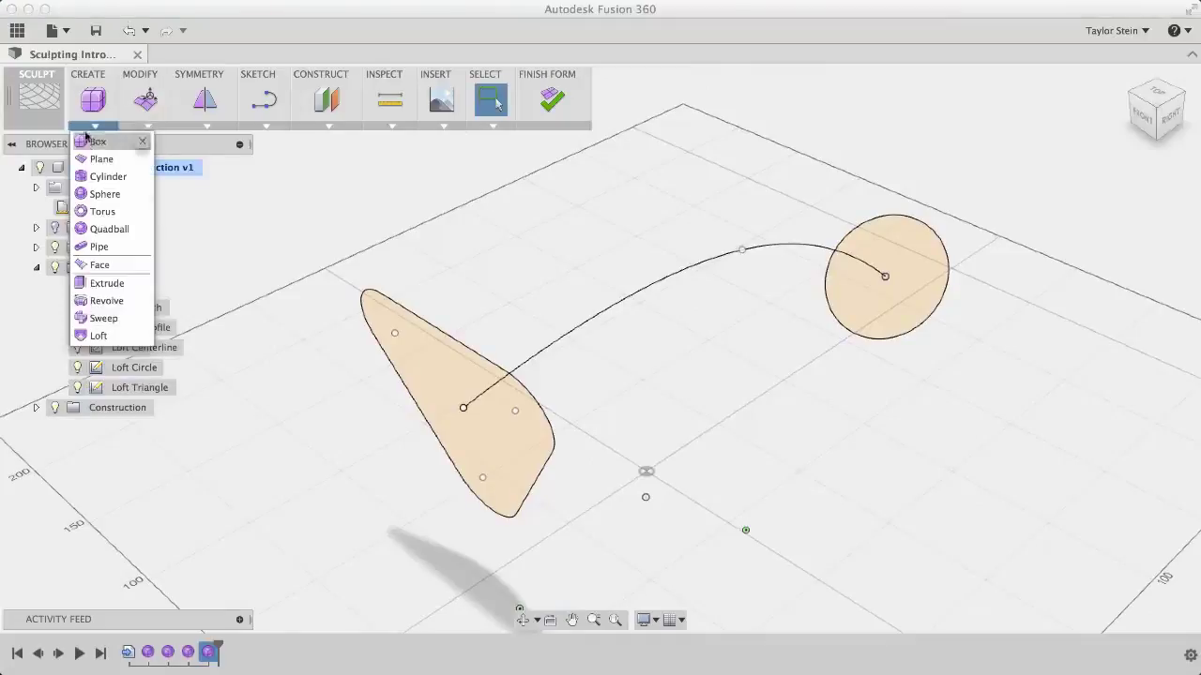
pyautogui.click(105, 332)
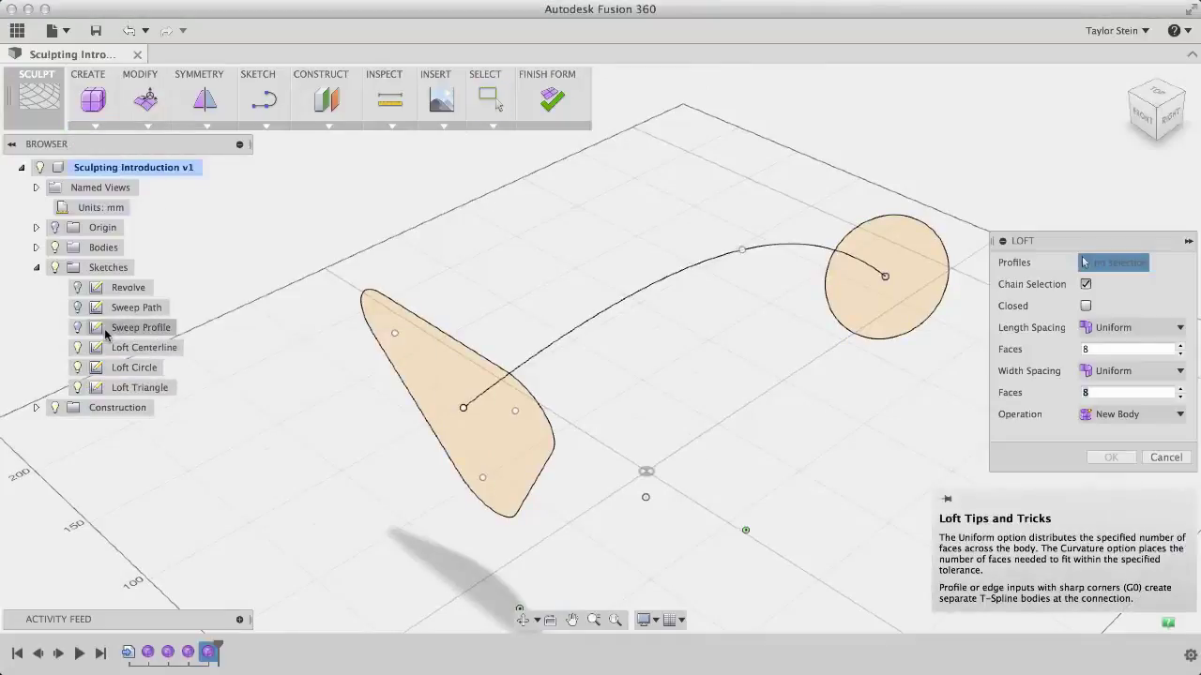
pyautogui.click(428, 373)
pyautogui.click(888, 308)
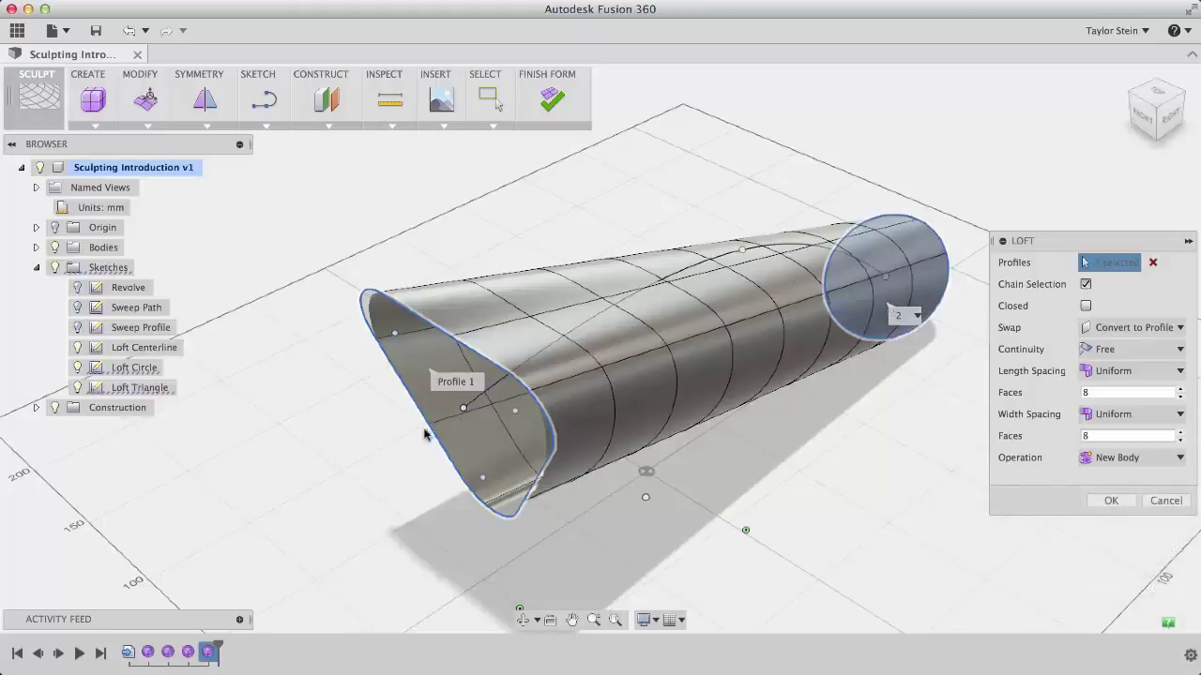
pyautogui.click(934, 300)
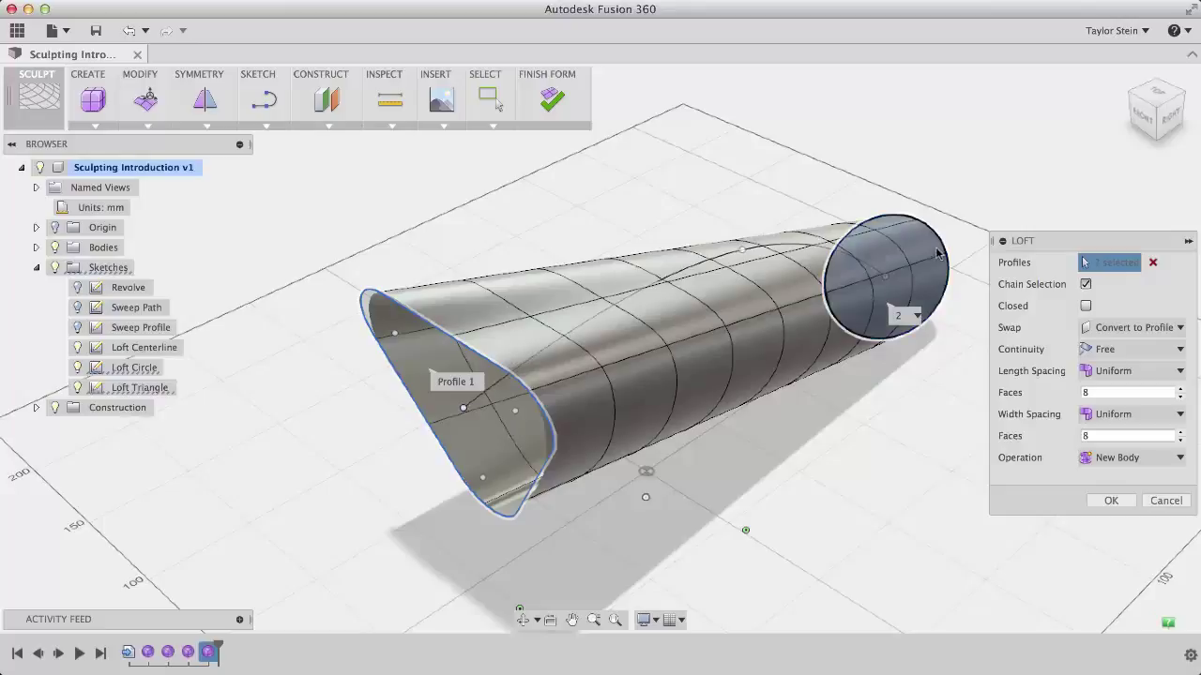
# Add the curve joining the two profiles to the loft and convert it to a centerline
pyautogui.click(765, 249)
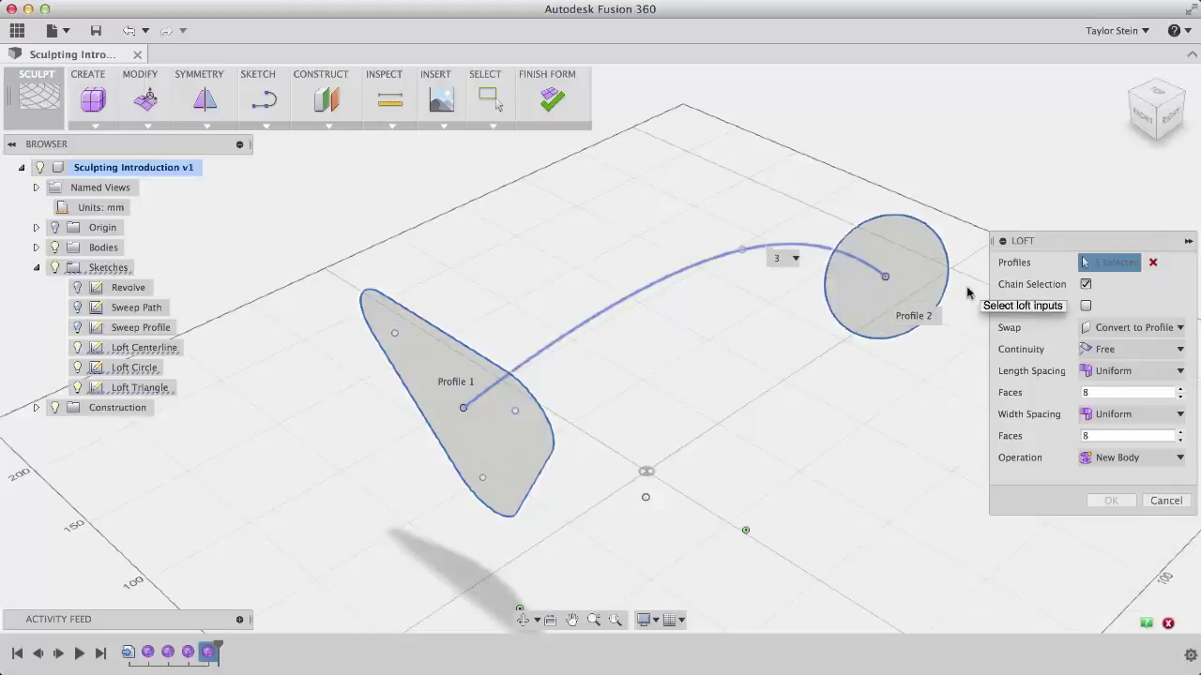
pyautogui.click(1180, 328)
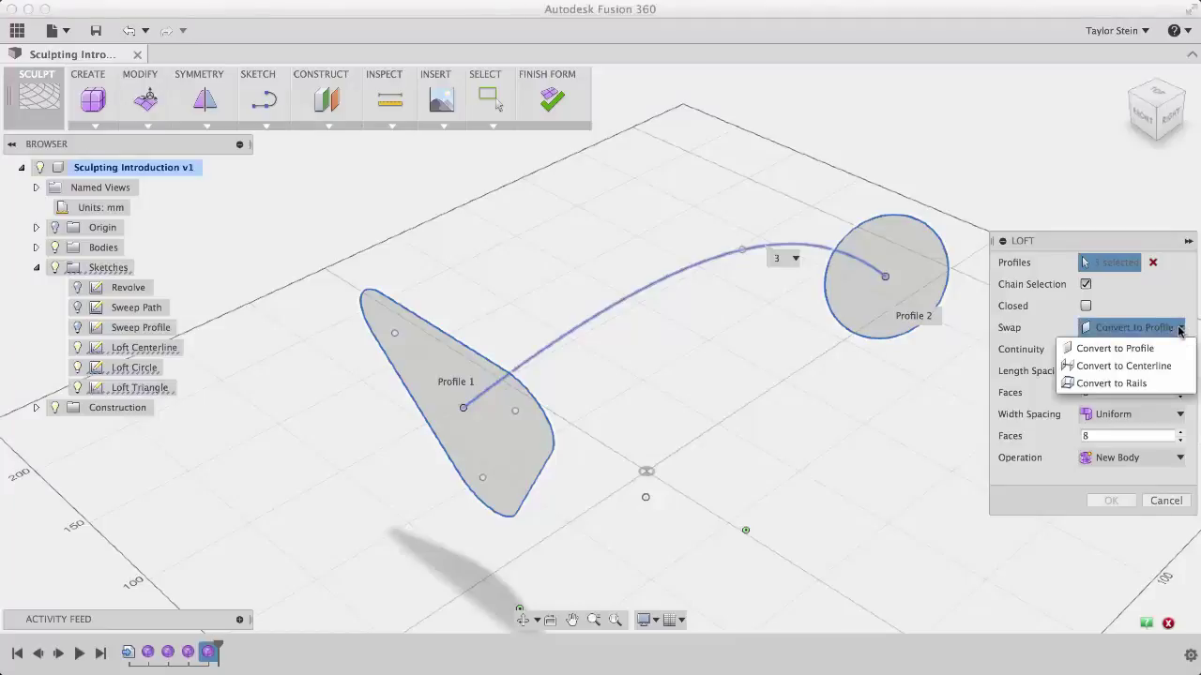
pyautogui.click(1169, 366)
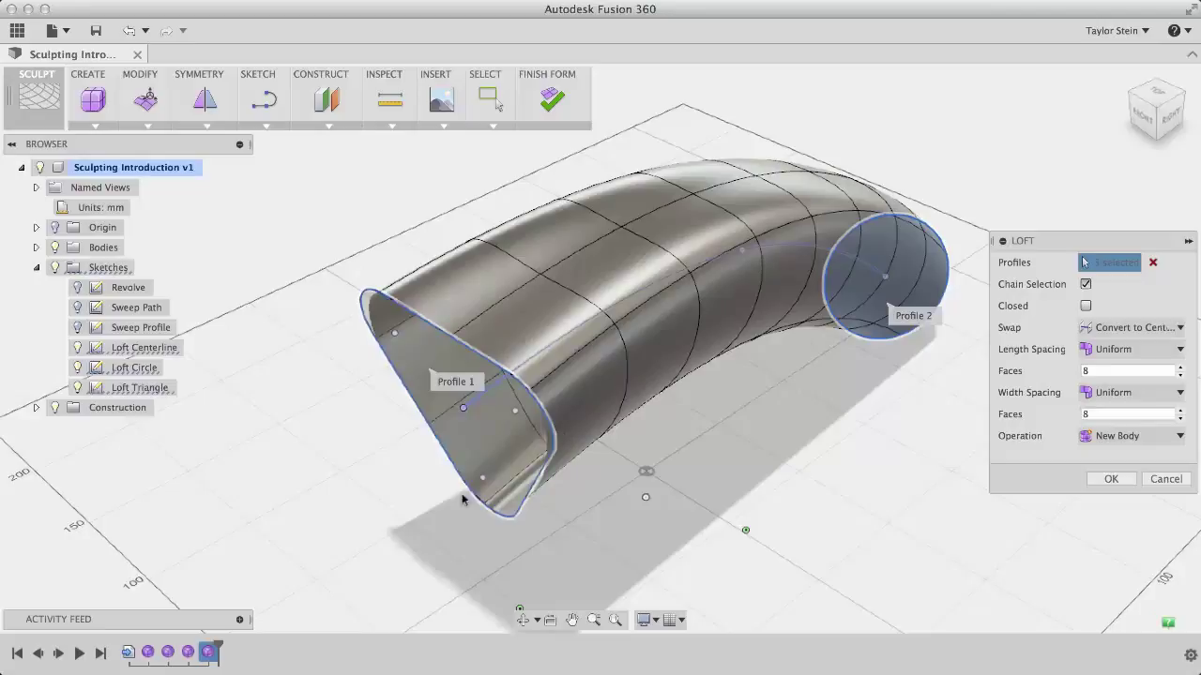
# Set the loft's width faces to 16 with uniform spacing and complete it as a new body
pyautogui.click(1114, 416)
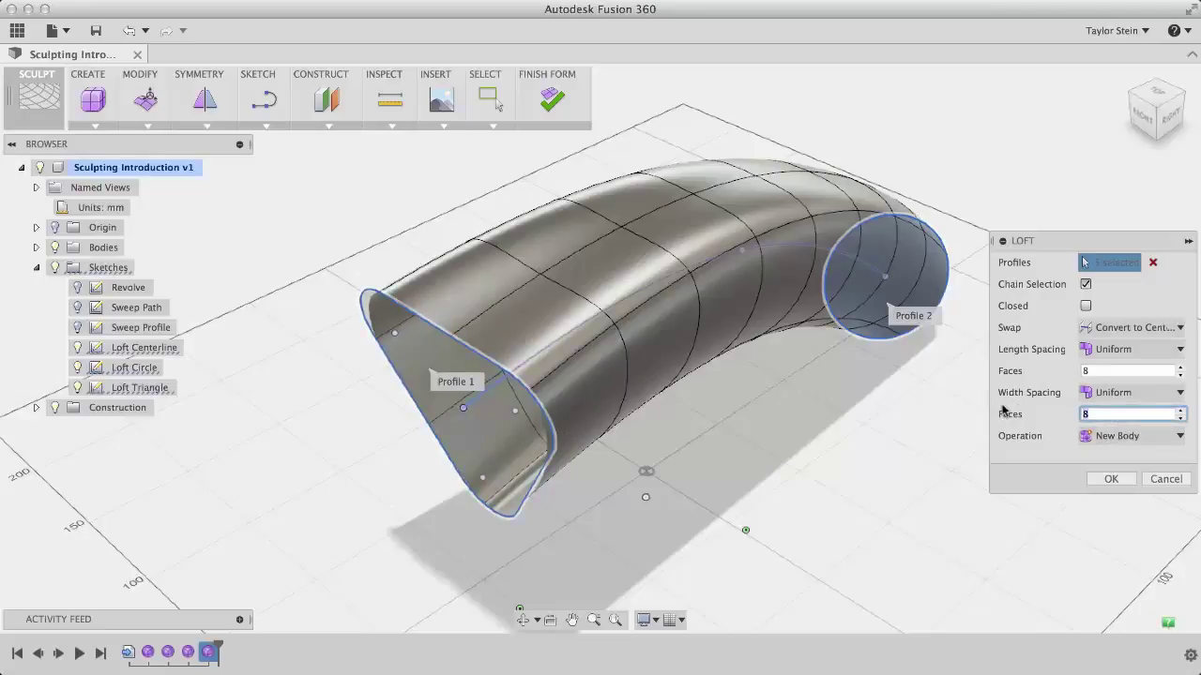
pyautogui.write('16')
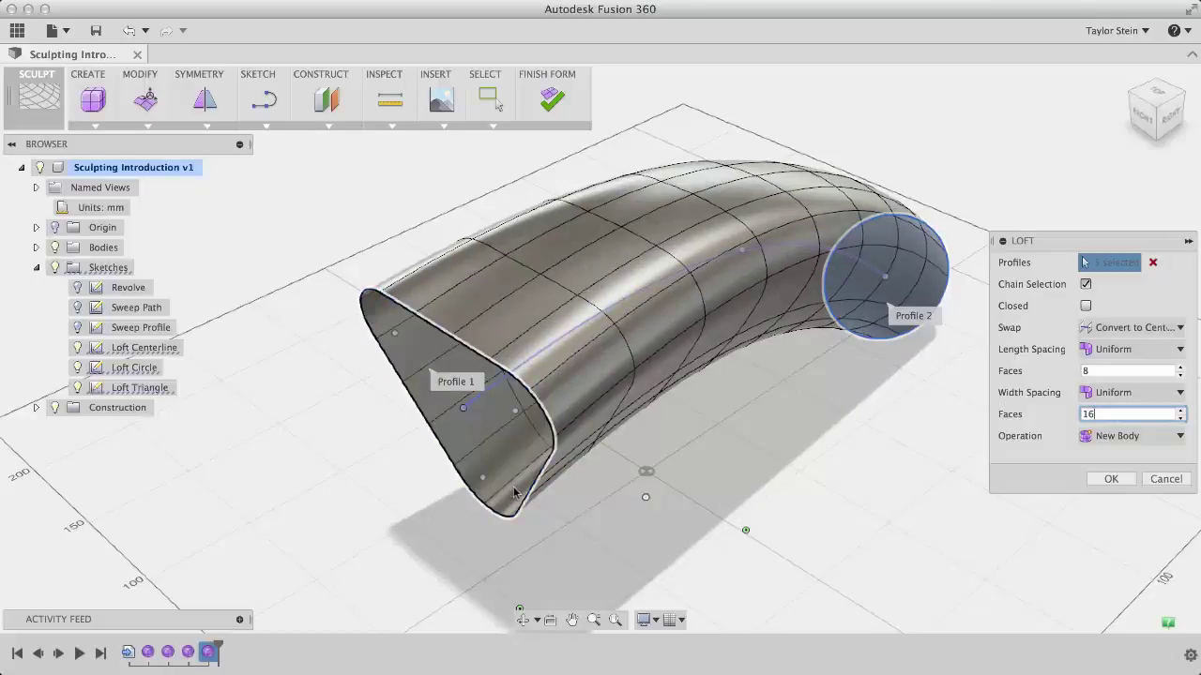
pyautogui.click(1109, 481)
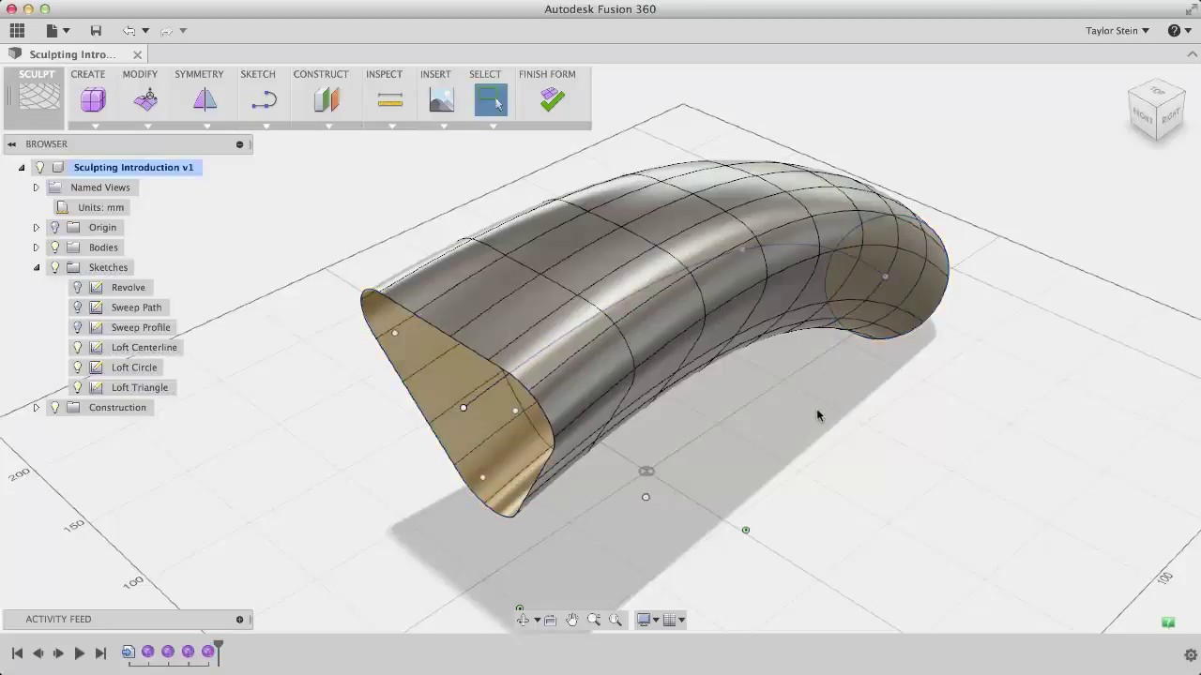
# Finish the form to return to solid modelling and hide the loft centerline, circle and triangle sketches
pyautogui.moveTo(817, 412); pyautogui.dragTo(809, 431, button='middle')
pyautogui.scroll(2, 809, 431)
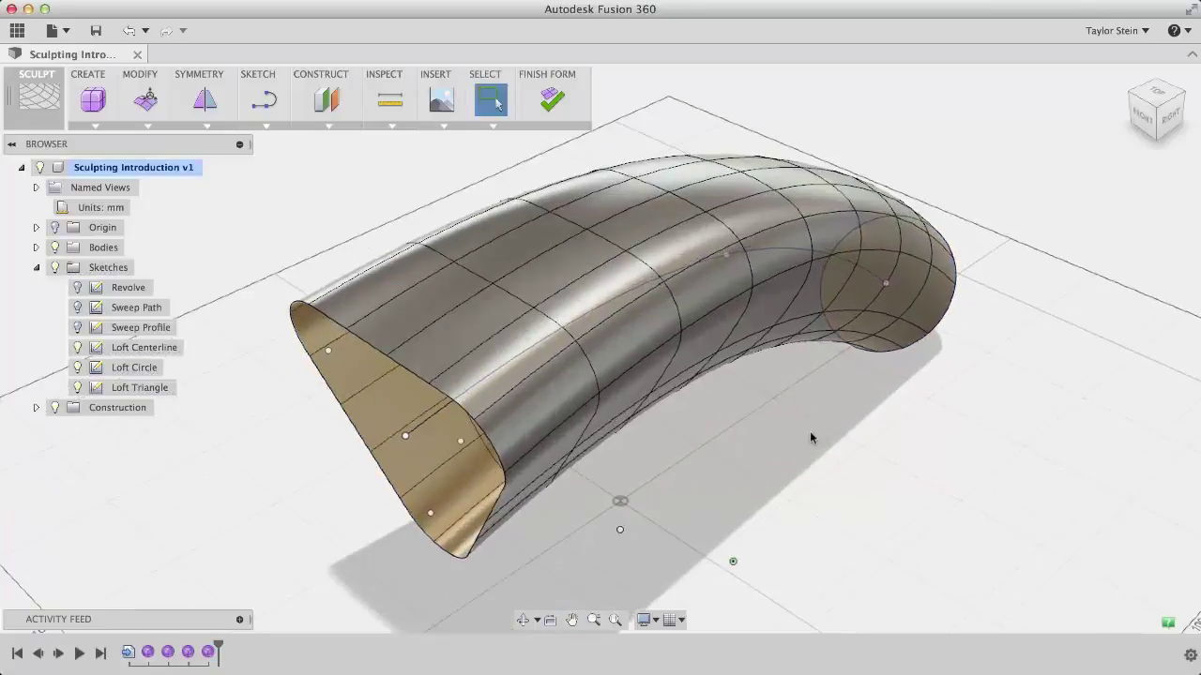
pyautogui.click(553, 98)
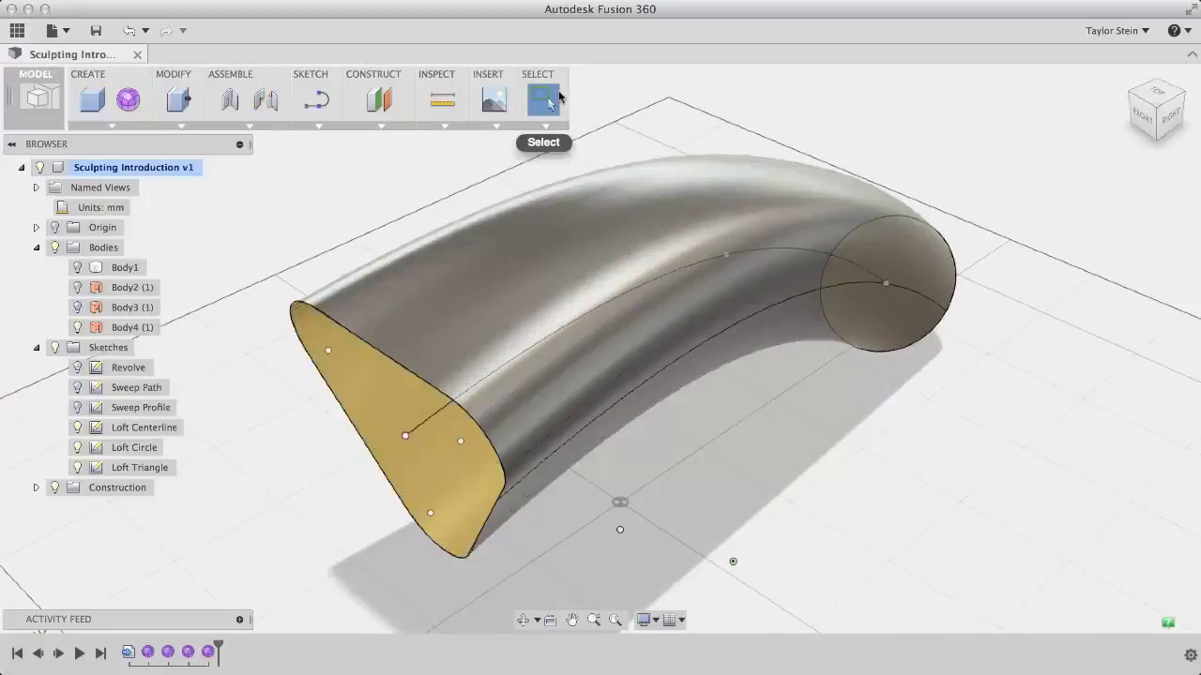
pyautogui.click(76, 427)
pyautogui.click(77, 447)
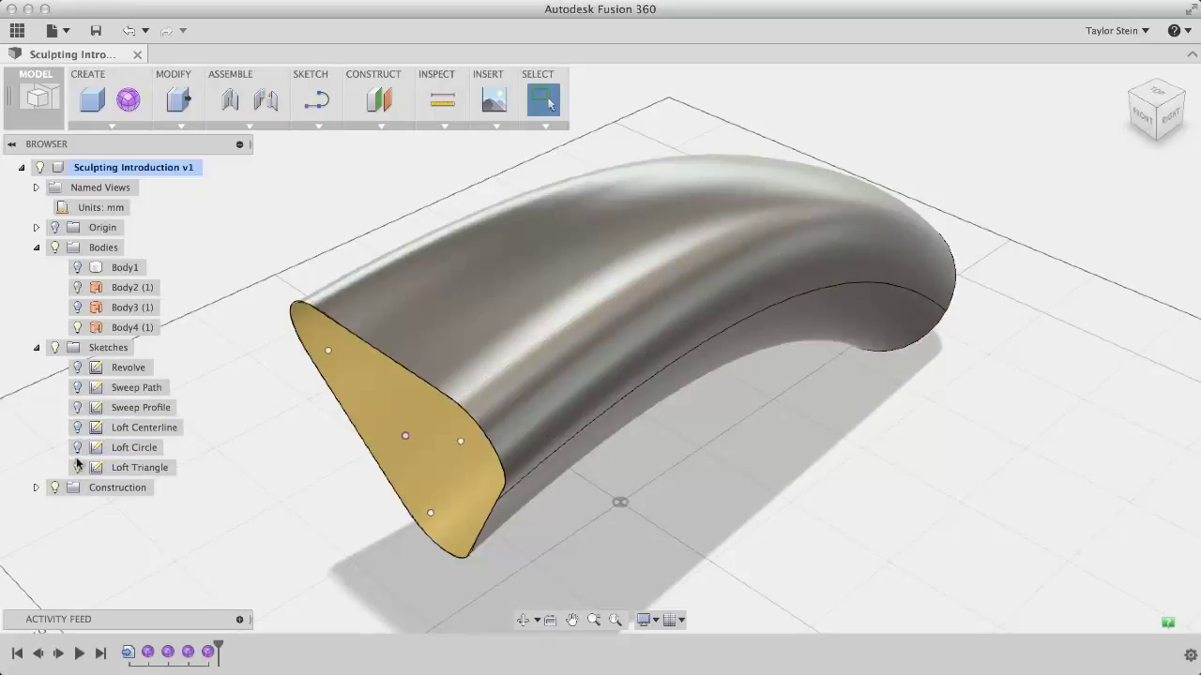
pyautogui.click(77, 466)
# Show the swept, revolved and box bodies again together with the lofted body
pyautogui.click(78, 307)
pyautogui.click(76, 288)
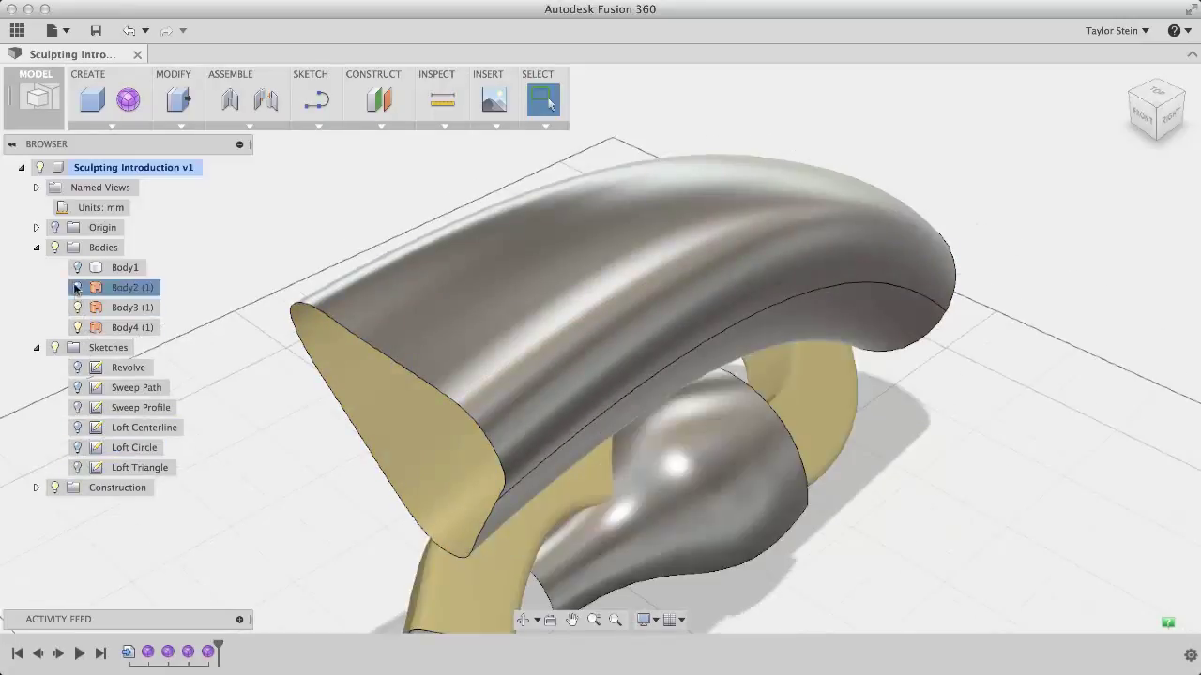
pyautogui.click(77, 327)
pyautogui.scroll(-5, 398, 278)
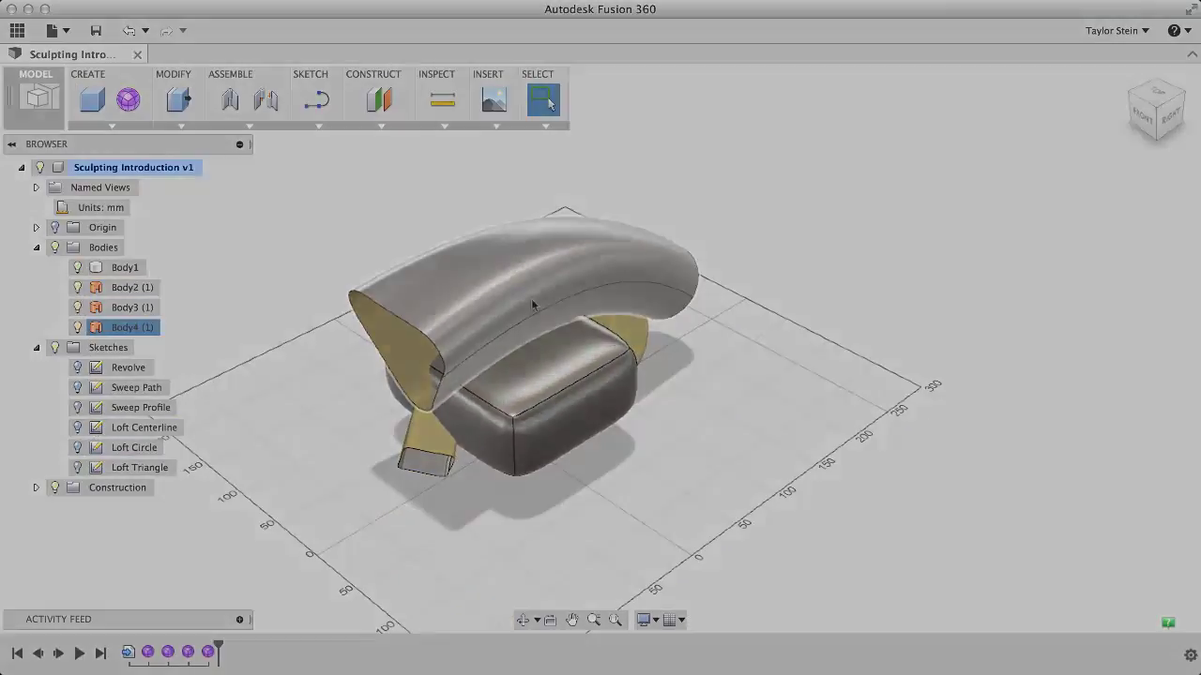